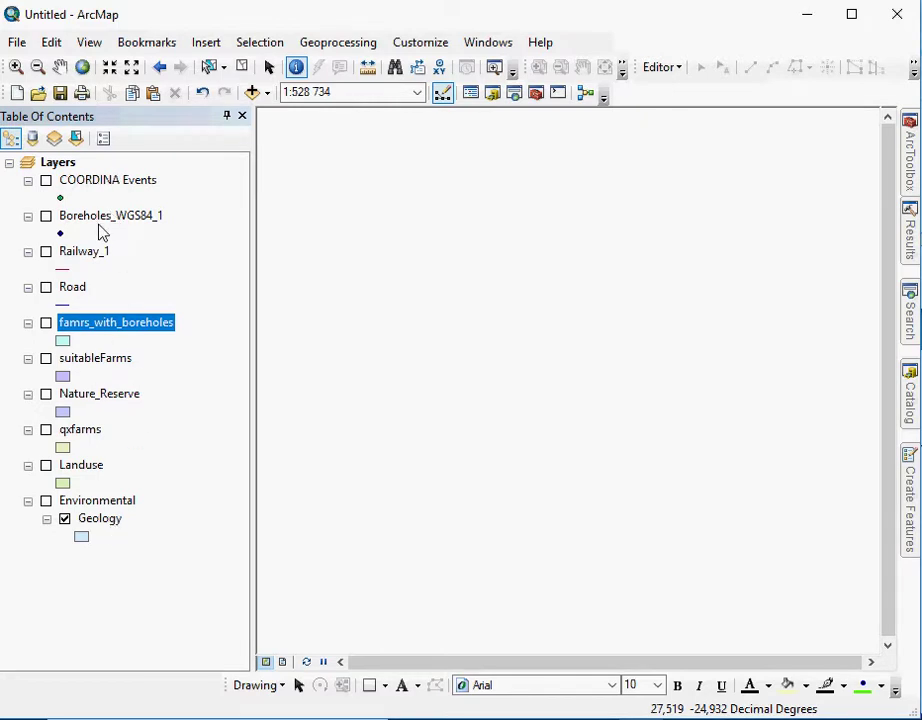
- Turn on Boreholes_WGS84_1 and give its points the orange BH borehole symbol from SDS195
{"action": "left_click", "coordinate": [41, 215]}
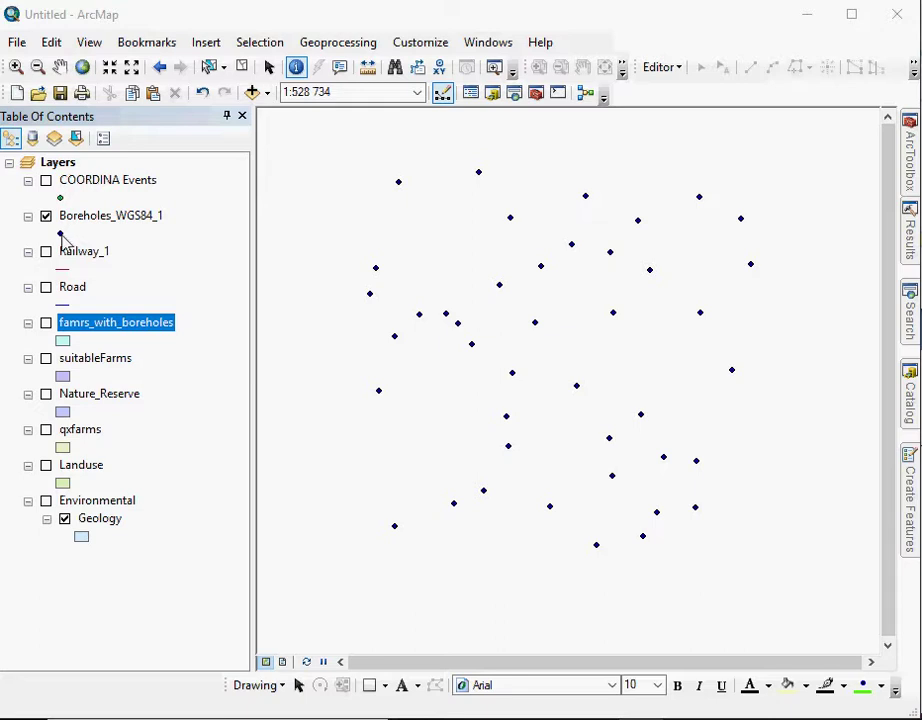
{"action": "left_click", "coordinate": [61, 233]}
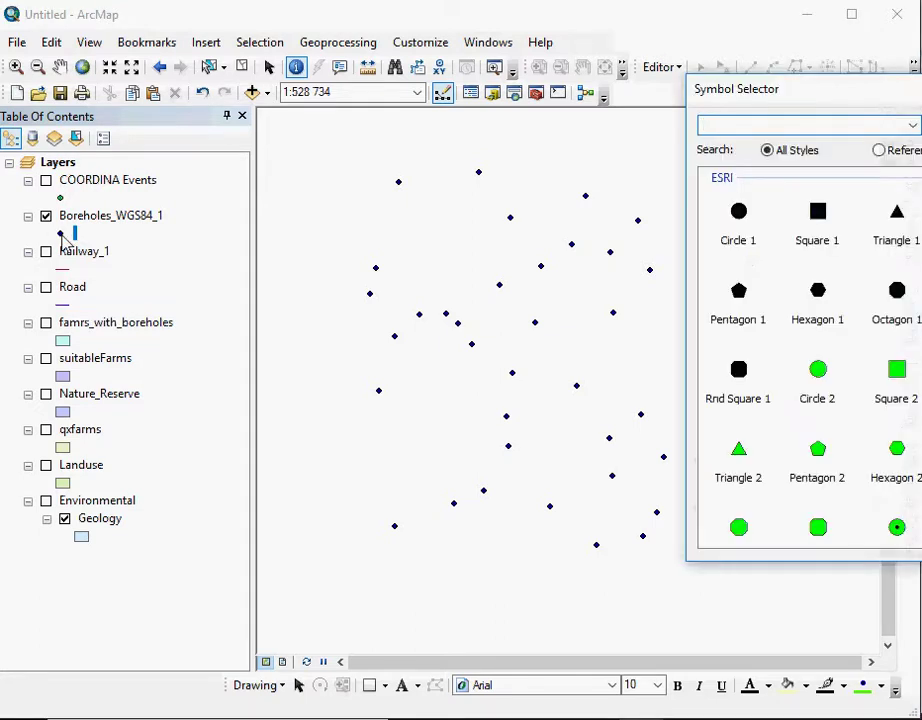
{"action": "left_click_drag", "start_coordinate": [722, 97], "coordinate": [268, 140]}
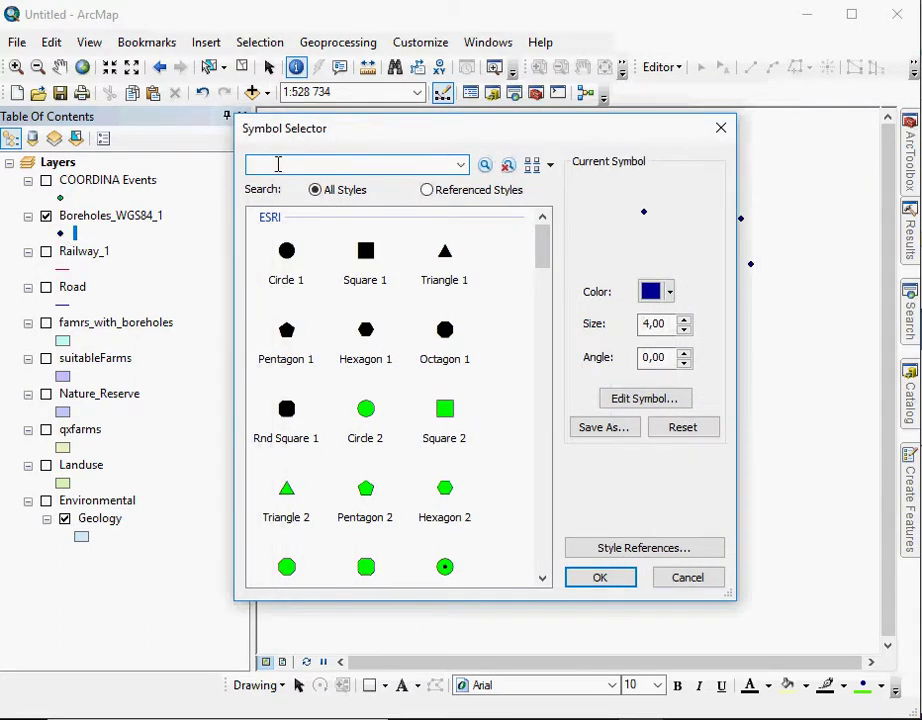
{"action": "type", "text": "orehole"}
{"action": "key", "text": "Home"}
{"action": "key", "text": "Delete"}
{"action": "type", "text": "b"}
{"action": "key", "text": "Return"}
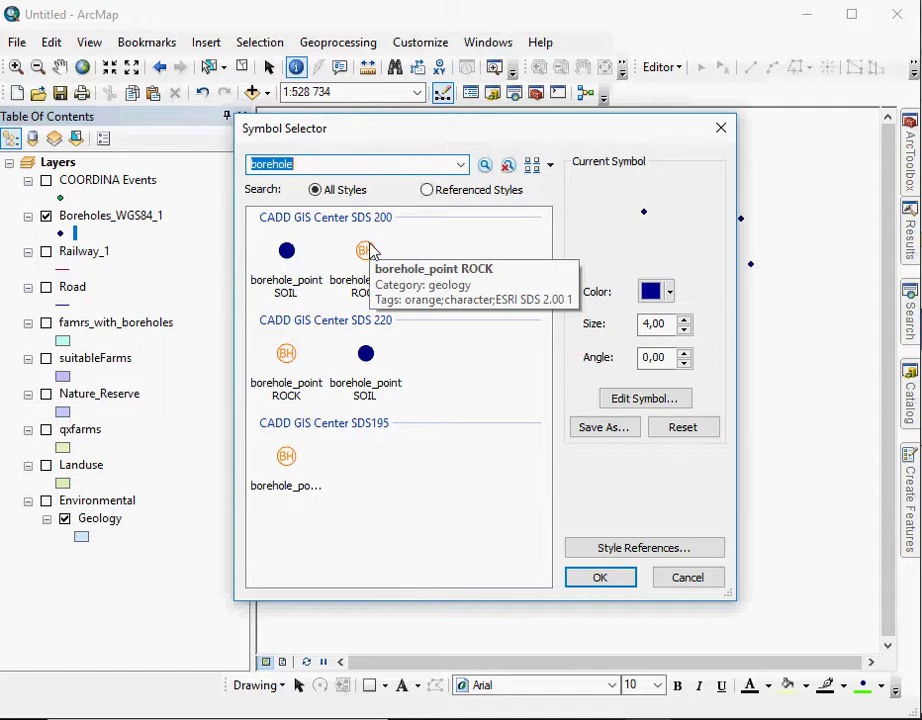
{"action": "left_click", "coordinate": [290, 259]}
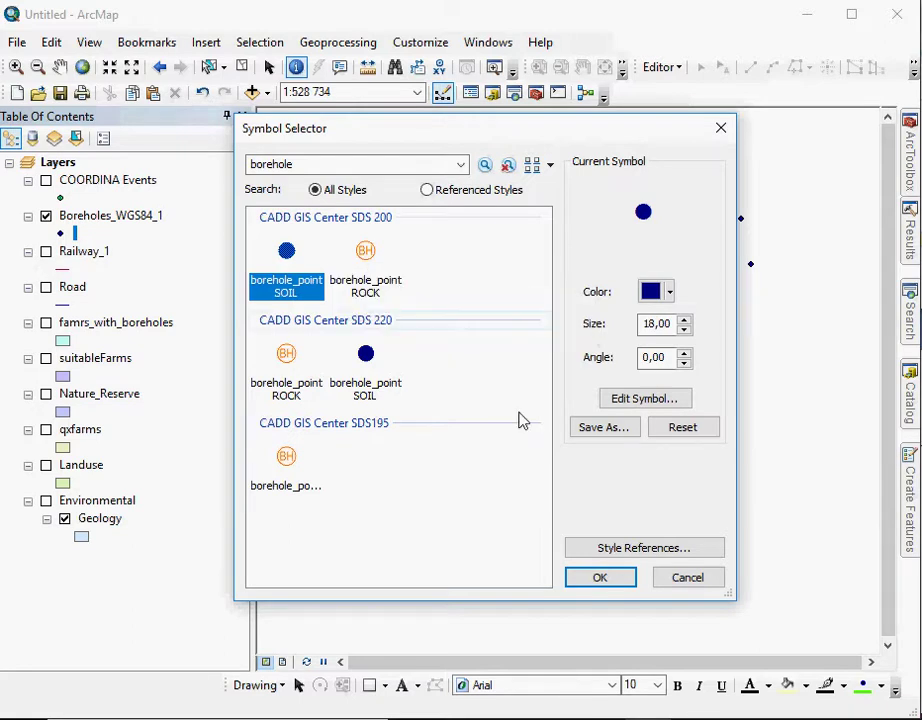
{"action": "left_click", "coordinate": [295, 366]}
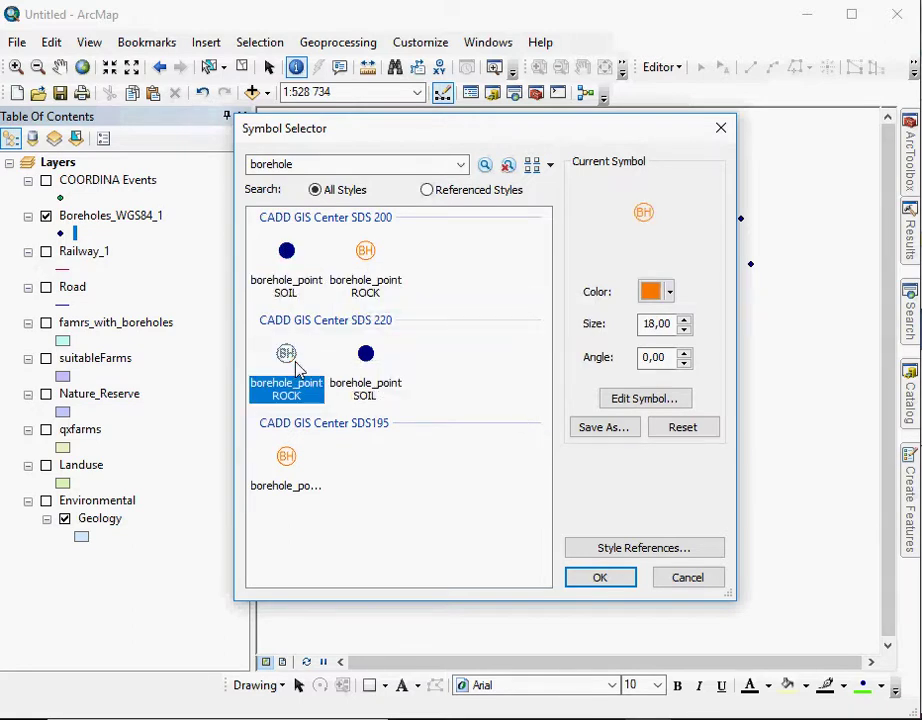
{"action": "left_click", "coordinate": [287, 440]}
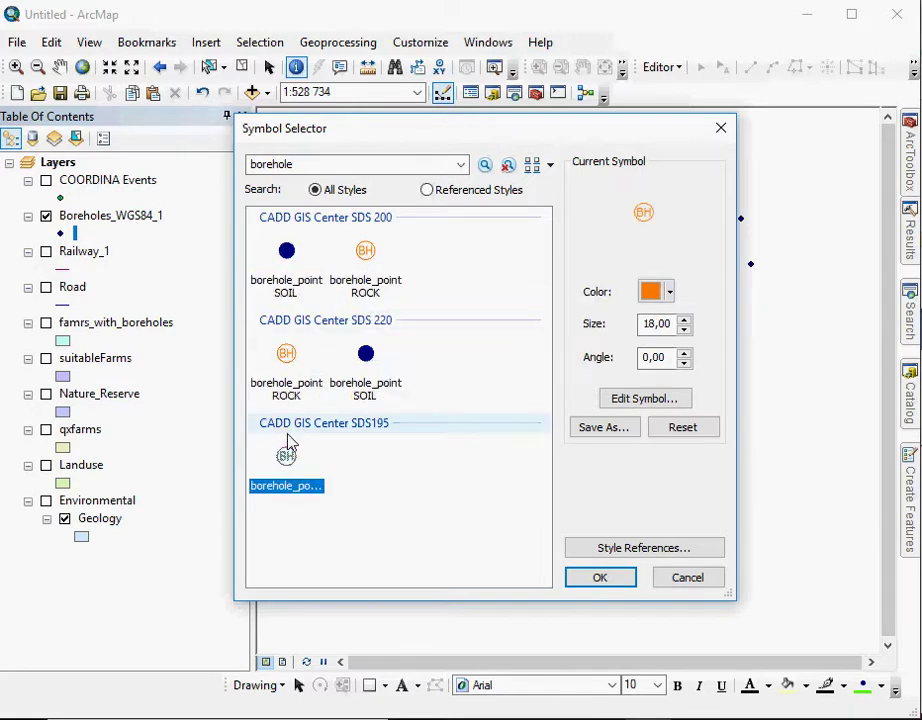
{"action": "left_click", "coordinate": [611, 583]}
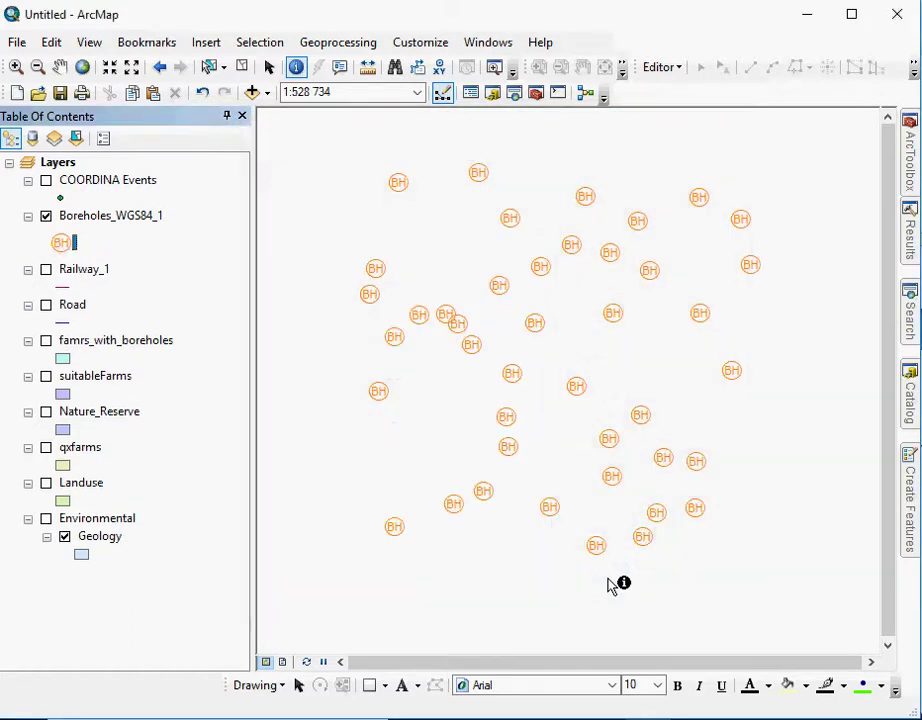
- Resize the borehole point symbol to 10
{"action": "left_click", "coordinate": [68, 244]}
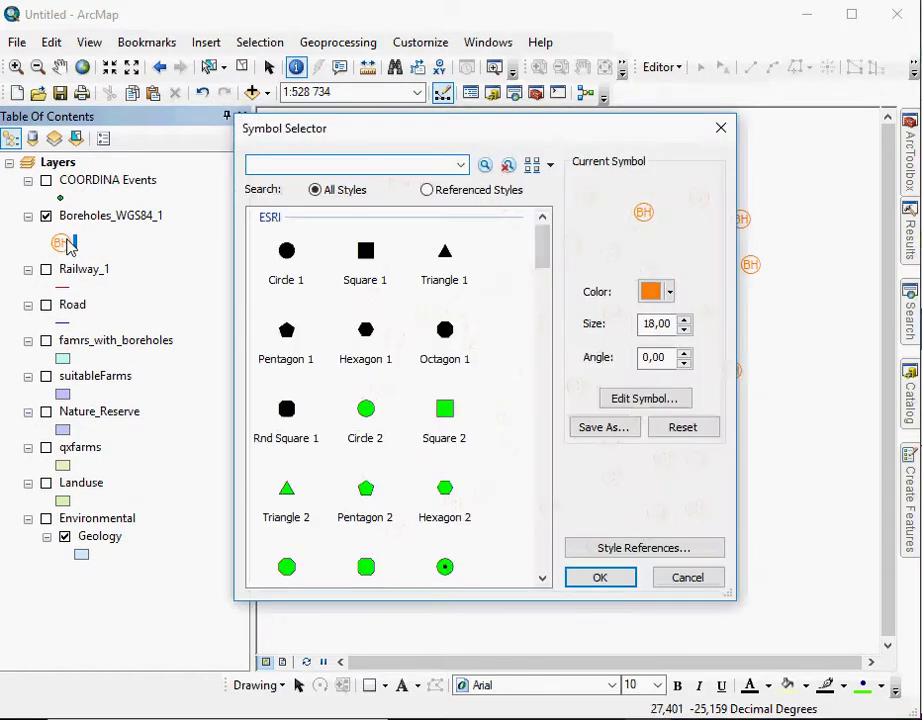
{"action": "left_click", "coordinate": [684, 330]}
{"action": "type", "text": "14"}
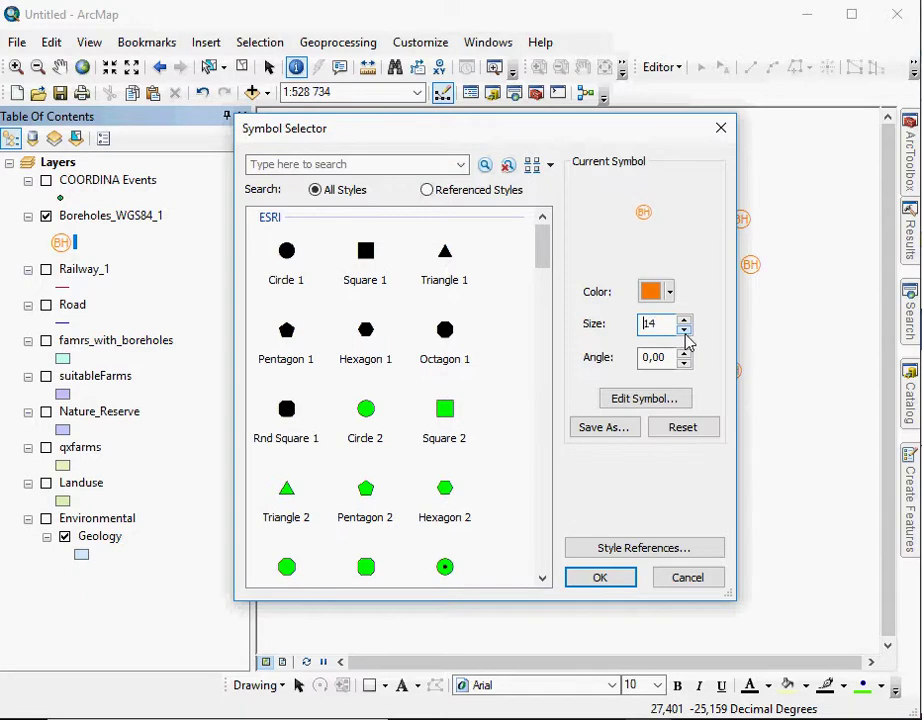
{"action": "left_click", "coordinate": [684, 330]}
{"action": "left_click", "coordinate": [684, 330]}
{"action": "left_click", "coordinate": [684, 330]}
{"action": "left_click", "coordinate": [684, 330]}
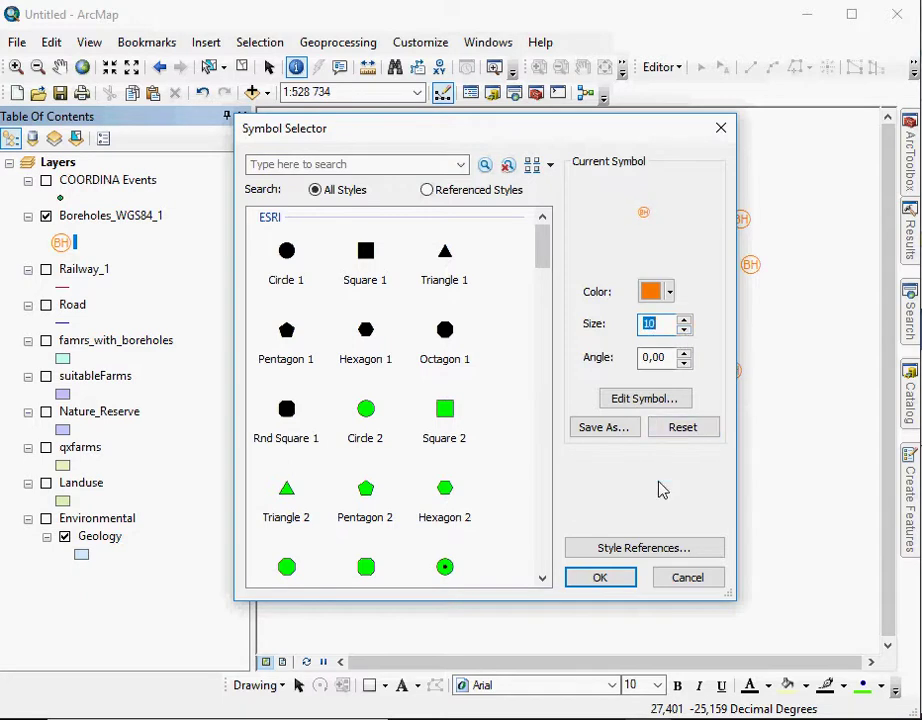
{"action": "left_click", "coordinate": [609, 580]}
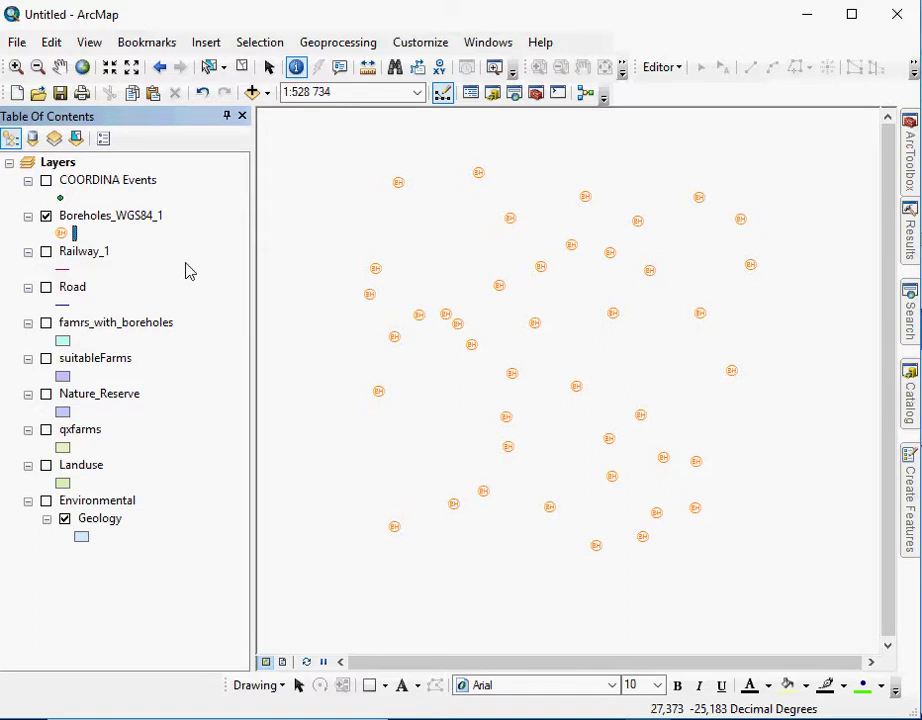
- Turn on the Road layer and draw it with the grey Road, Undefined line symbol
{"action": "left_click", "coordinate": [46, 288]}
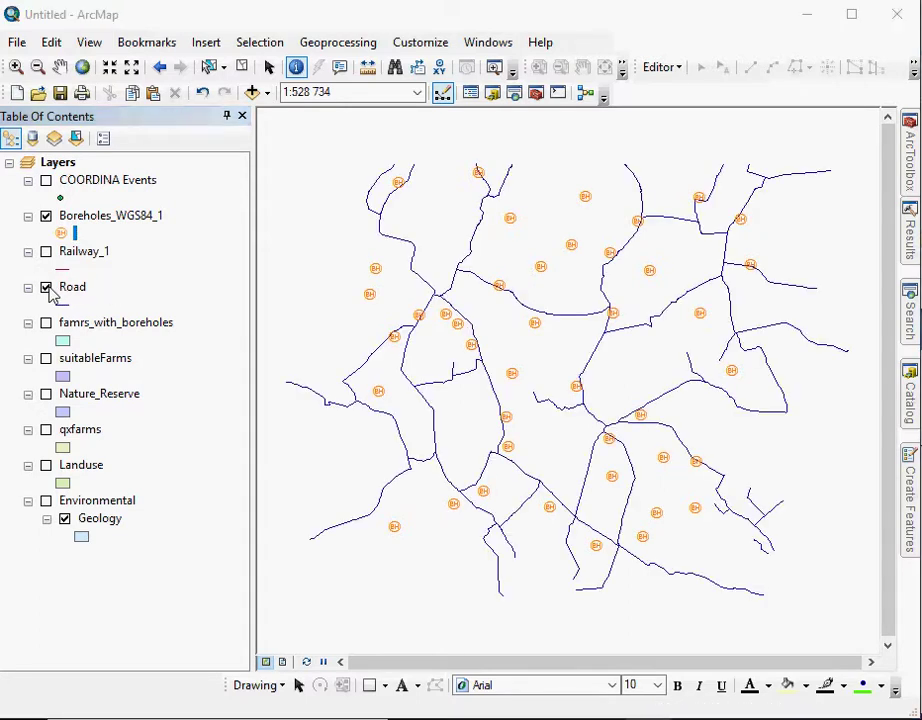
{"action": "left_click", "coordinate": [67, 305]}
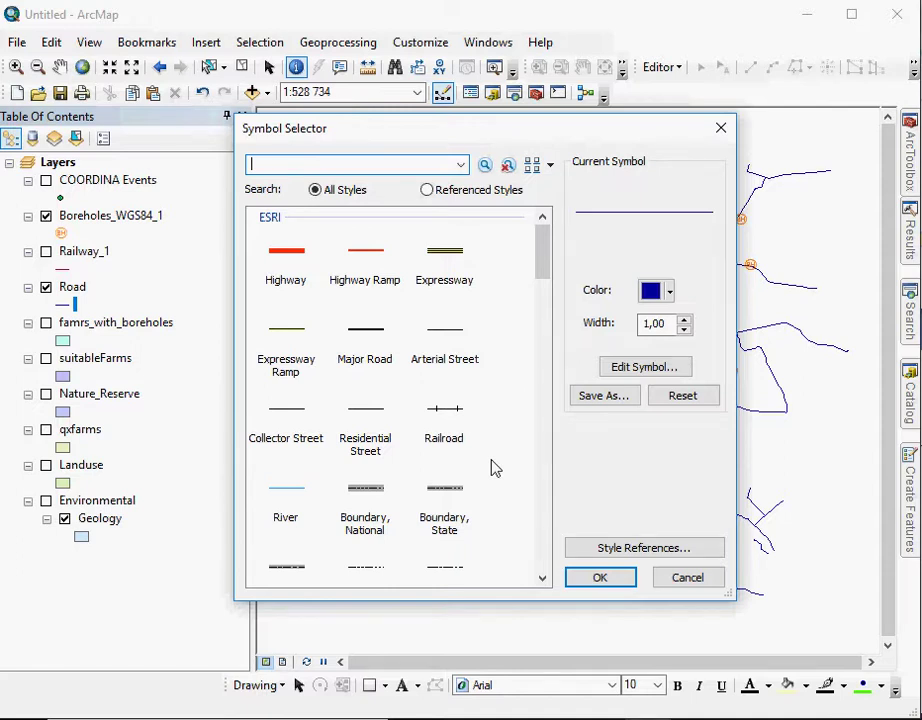
{"action": "scroll", "coordinate": [495, 468], "scroll_direction": "down", "scroll_amount": 4}
{"action": "scroll", "coordinate": [495, 468], "scroll_direction": "down", "scroll_amount": 3}
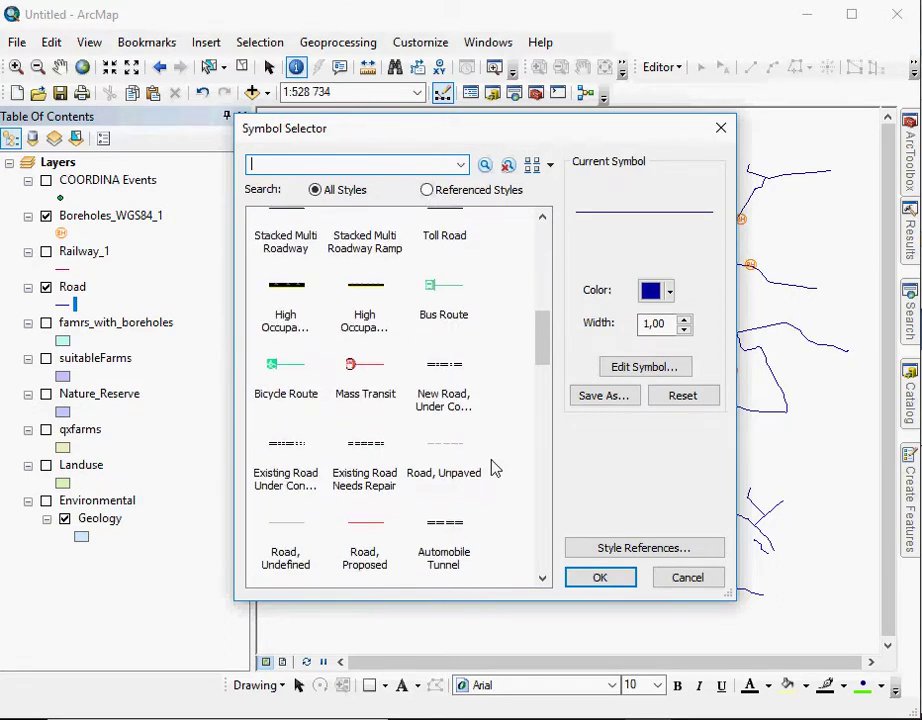
{"action": "type", "text": "road"}
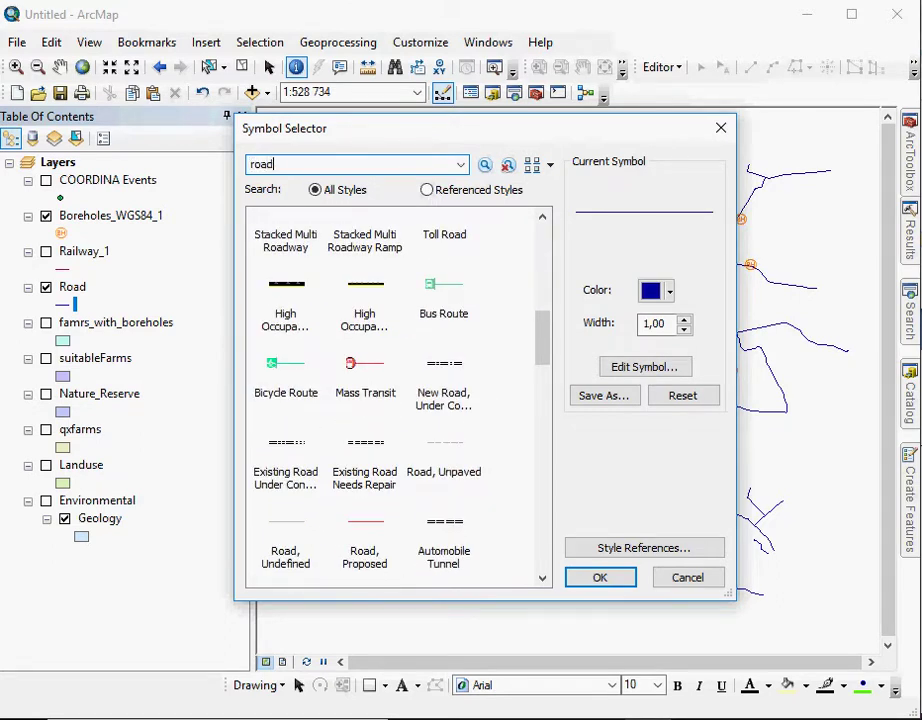
{"action": "key", "text": "Return"}
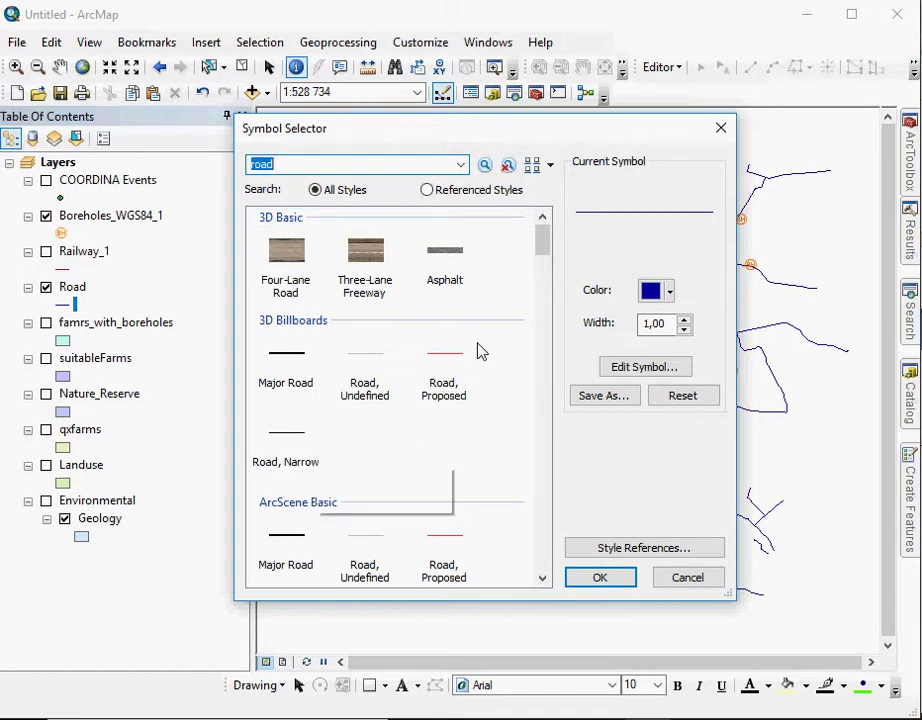
{"action": "left_click", "coordinate": [455, 387]}
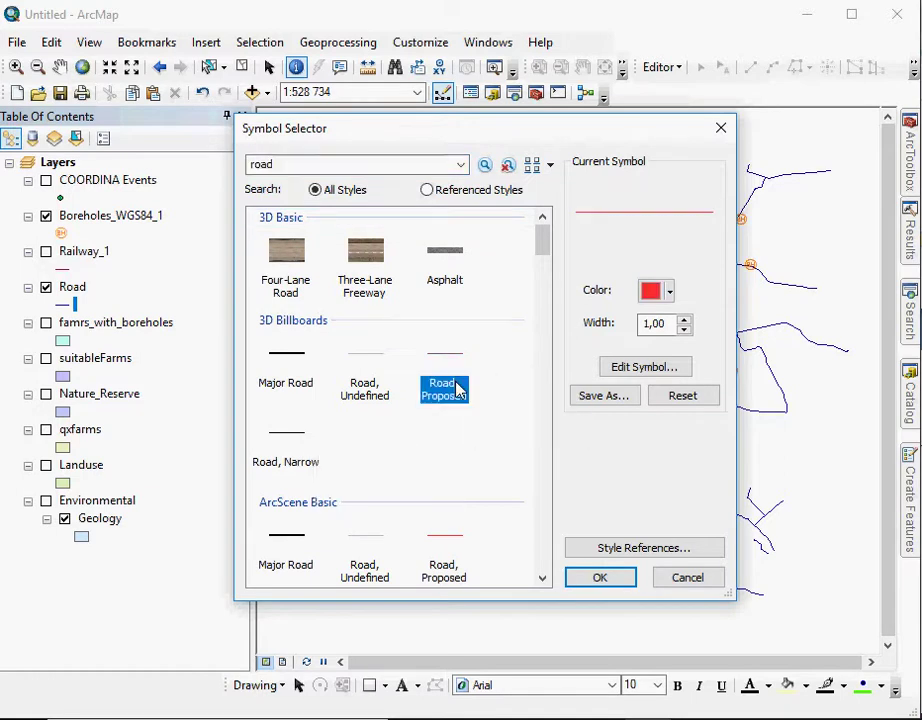
{"action": "left_click", "coordinate": [354, 391]}
{"action": "left_click", "coordinate": [307, 463]}
{"action": "left_click", "coordinate": [282, 401]}
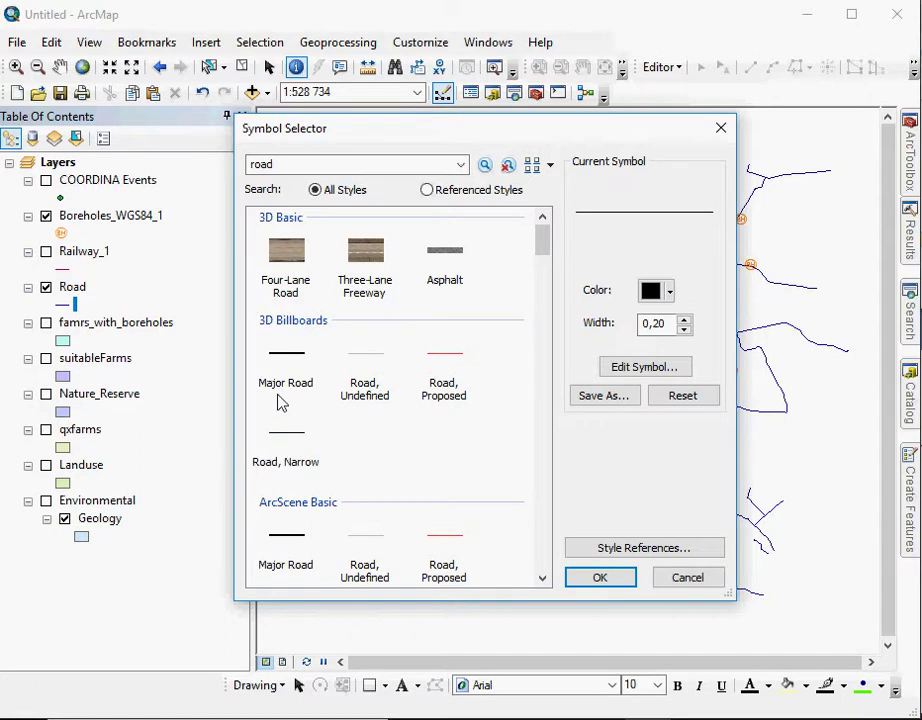
{"action": "left_click", "coordinate": [364, 398]}
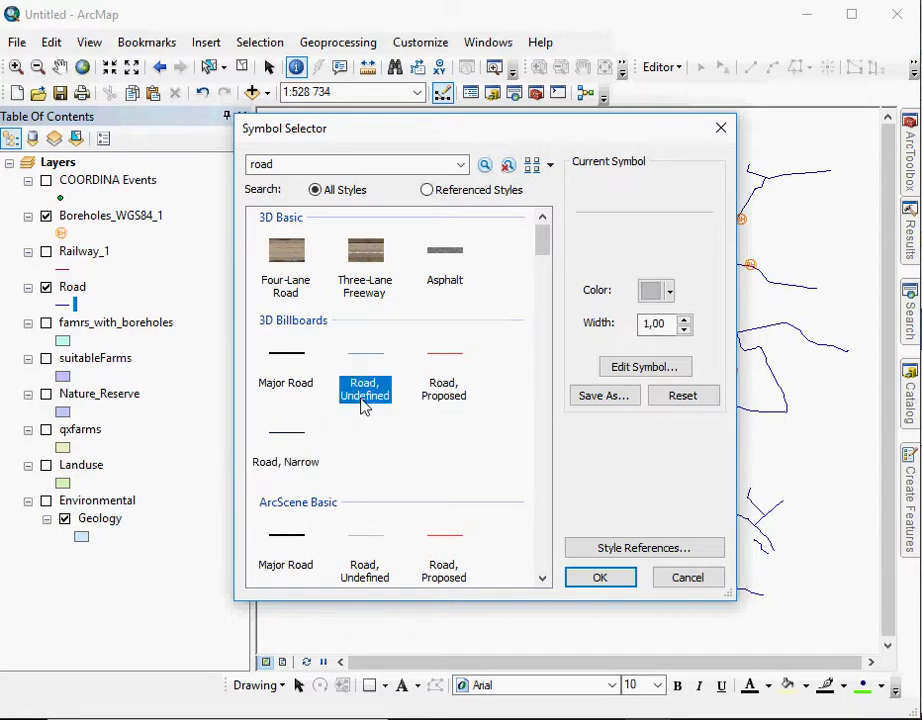
{"action": "left_click", "coordinate": [604, 582]}
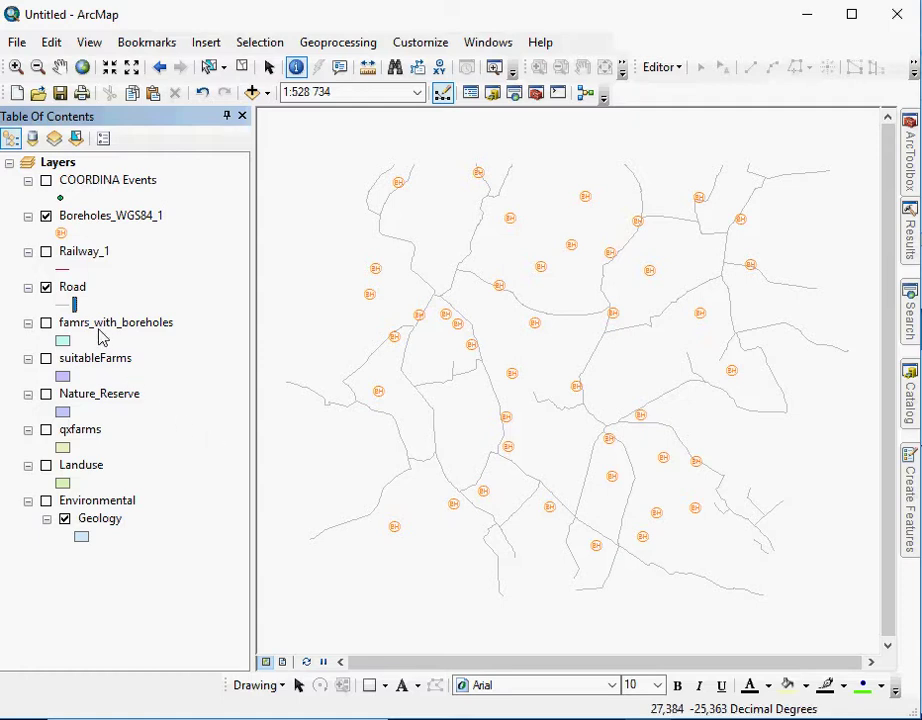
- Turn on Railway_1 and draw it with the Railroad line symbol
{"action": "left_click", "coordinate": [45, 252]}
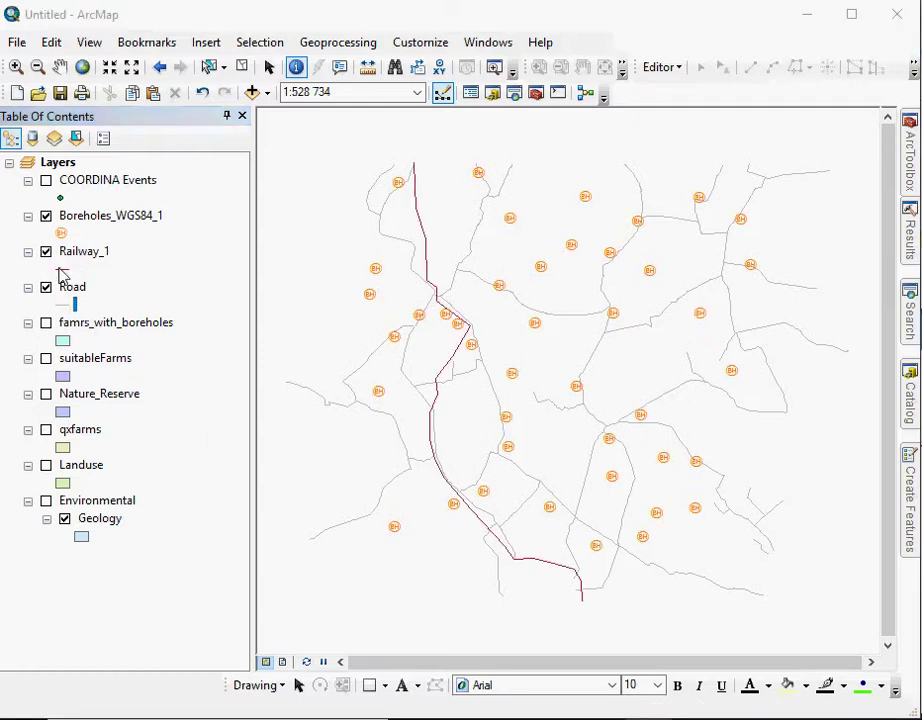
{"action": "left_click", "coordinate": [63, 268]}
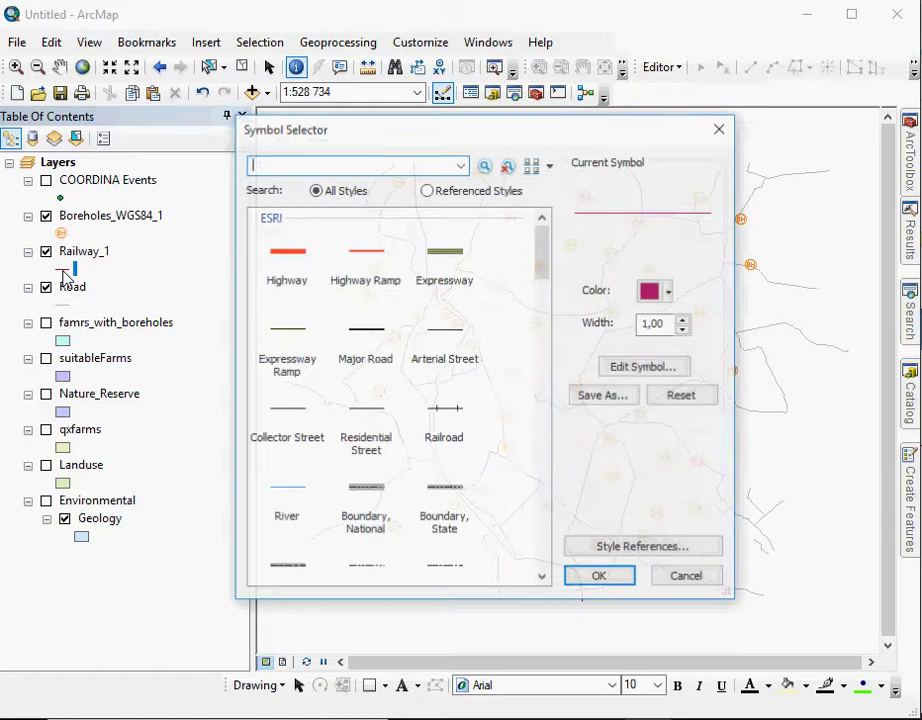
{"action": "left_click", "coordinate": [459, 432]}
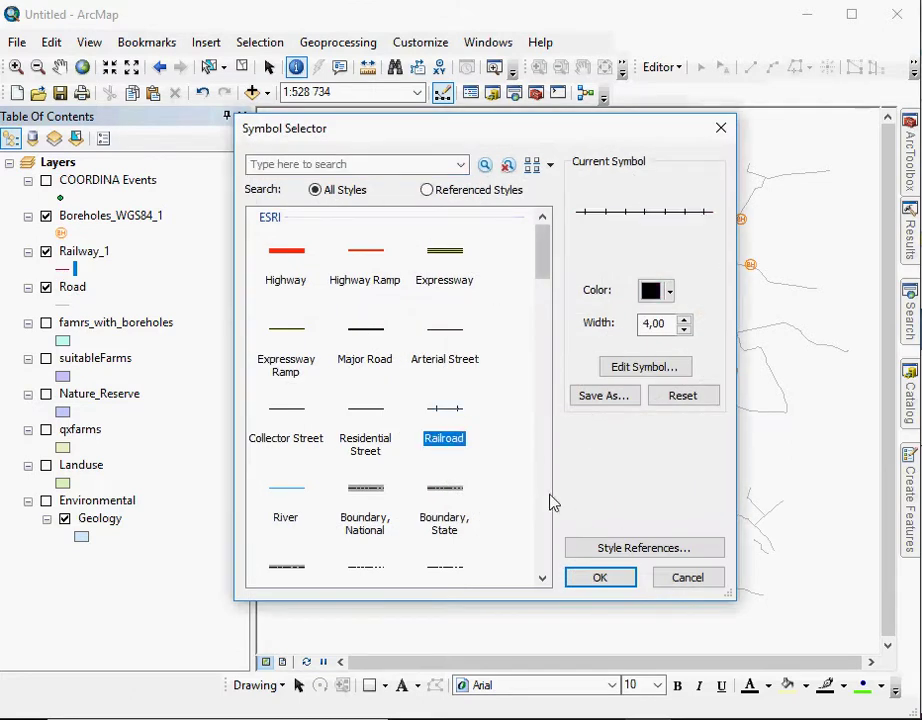
{"action": "left_click", "coordinate": [591, 578]}
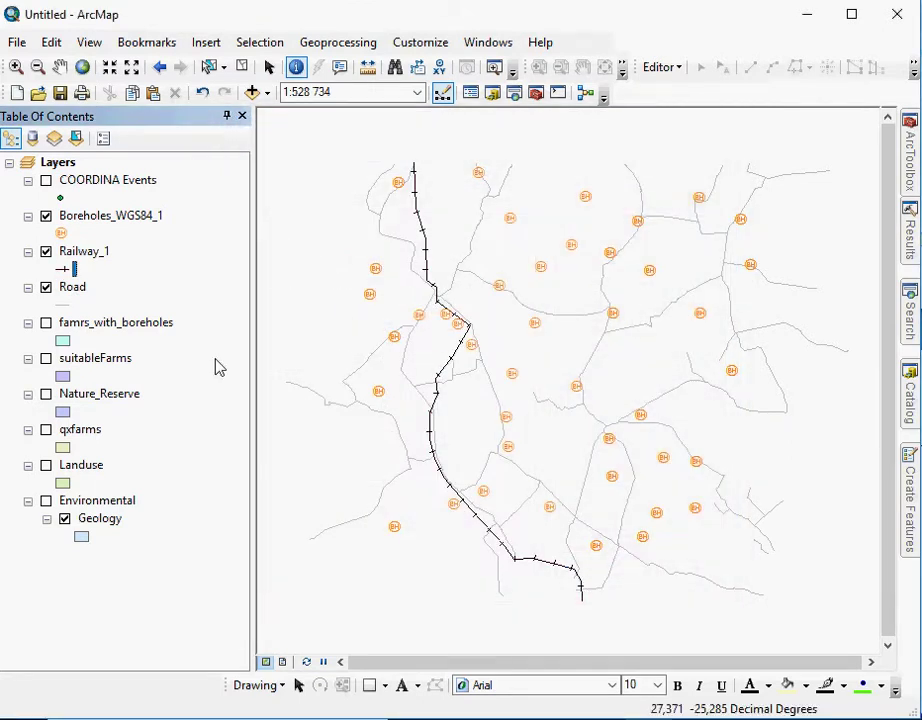
- Rename Railway_1 to Rail and Boreholes_WGS84_1 to Borehole in the Table of Contents
{"action": "left_click", "coordinate": [99, 256]}
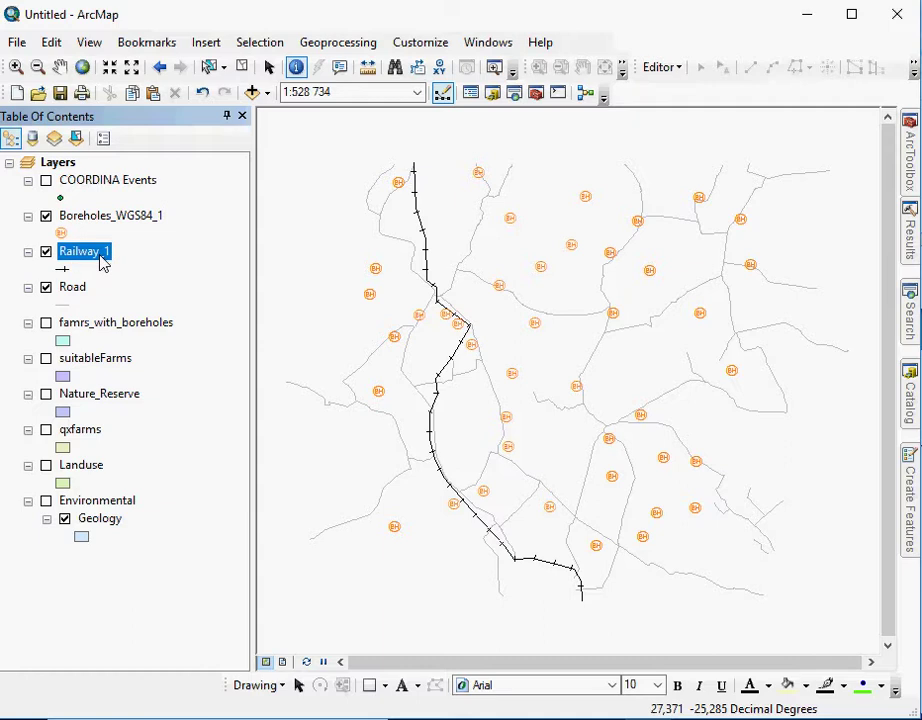
{"action": "left_click", "coordinate": [108, 254]}
{"action": "left_click", "coordinate": [113, 252]}
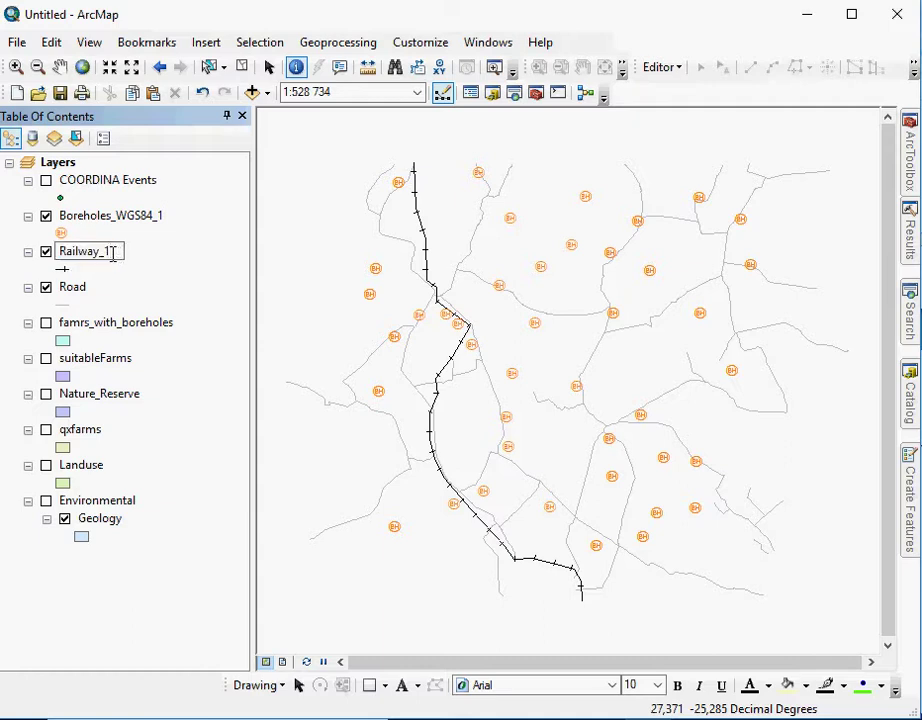
{"action": "key", "text": "BackSpace"}
{"action": "key", "text": "BackSpace"}
{"action": "key", "text": "BackSpace"}
{"action": "key", "text": "BackSpace"}
{"action": "key", "text": "BackSpace"}
{"action": "key", "text": "Return"}
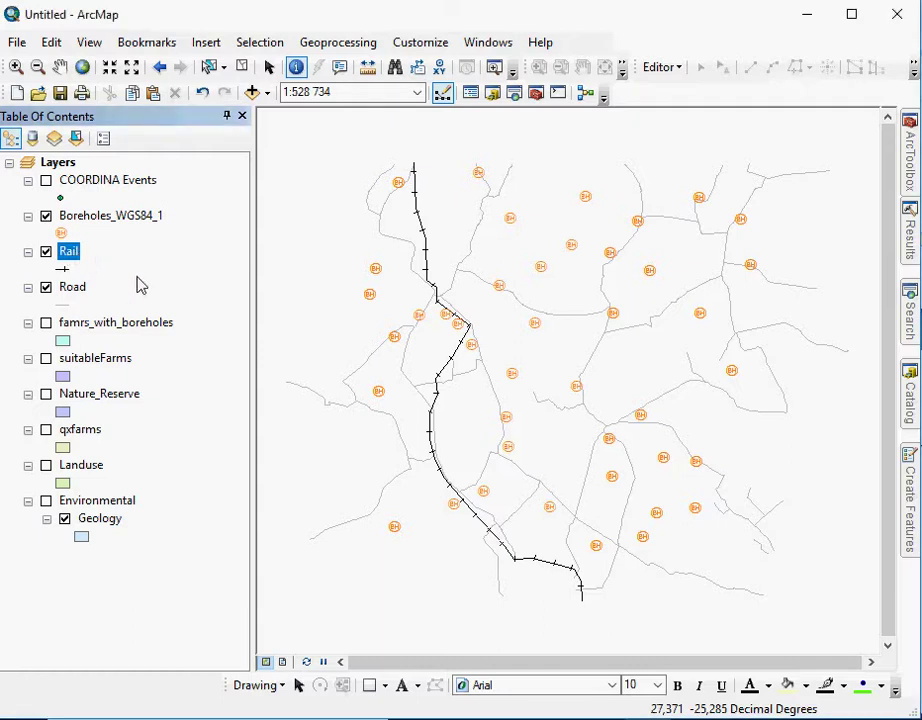
{"action": "left_click", "coordinate": [90, 222]}
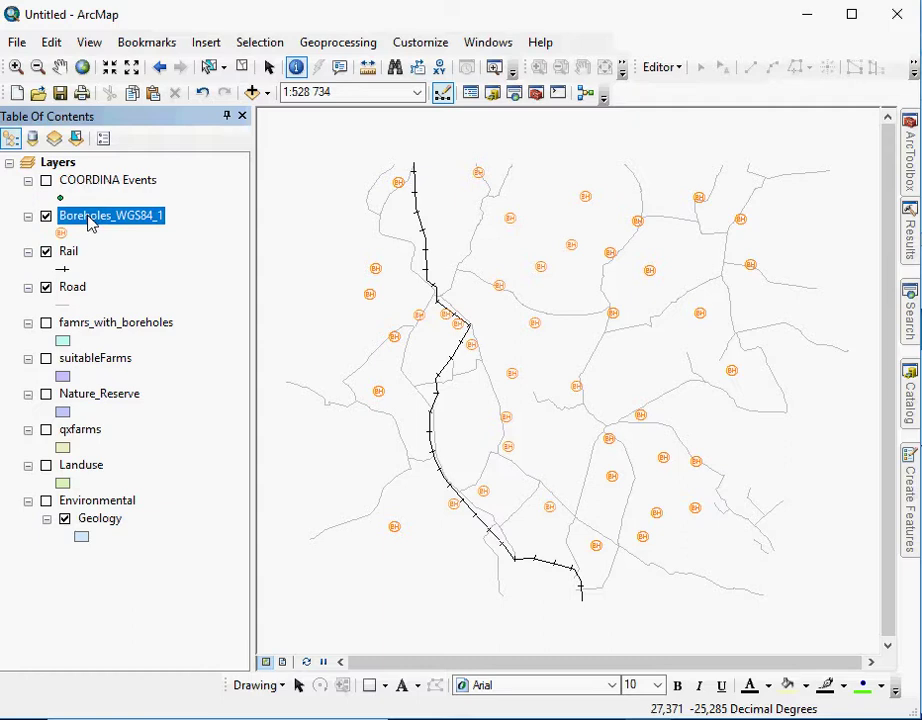
{"action": "left_click", "coordinate": [90, 220]}
{"action": "left_click", "coordinate": [171, 216]}
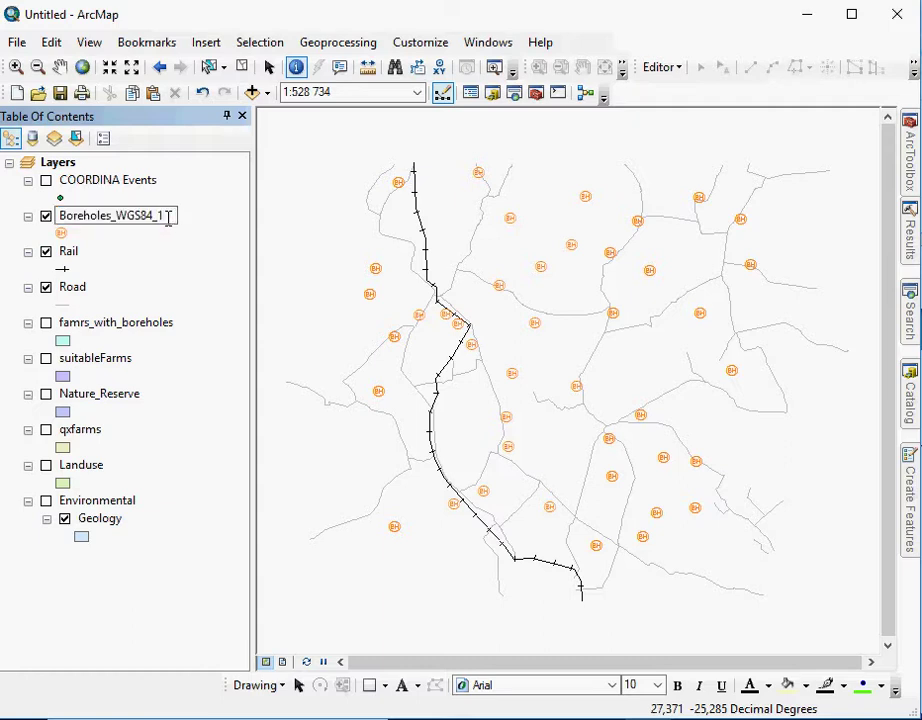
{"action": "key", "text": "BackSpace"}
{"action": "key", "text": "BackSpace"}
{"action": "key", "text": "BackSpace"}
{"action": "key", "text": "BackSpace"}
{"action": "key", "text": "BackSpace"}
{"action": "key", "text": "BackSpace"}
{"action": "key", "text": "BackSpace"}
{"action": "key", "text": "BackSpace"}
{"action": "key", "text": "BackSpace"}
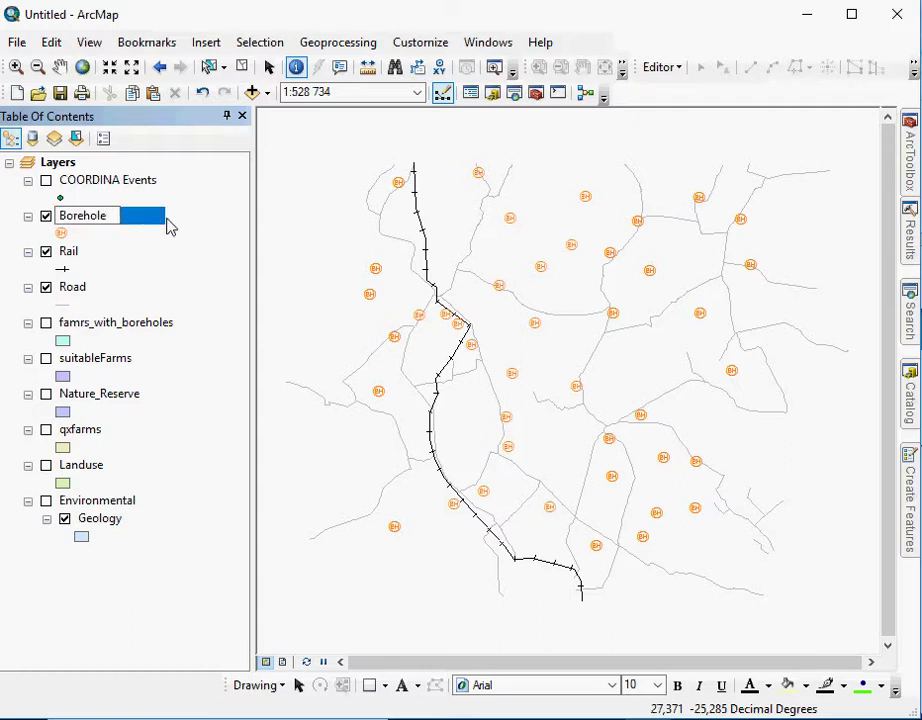
{"action": "key", "text": "Return"}
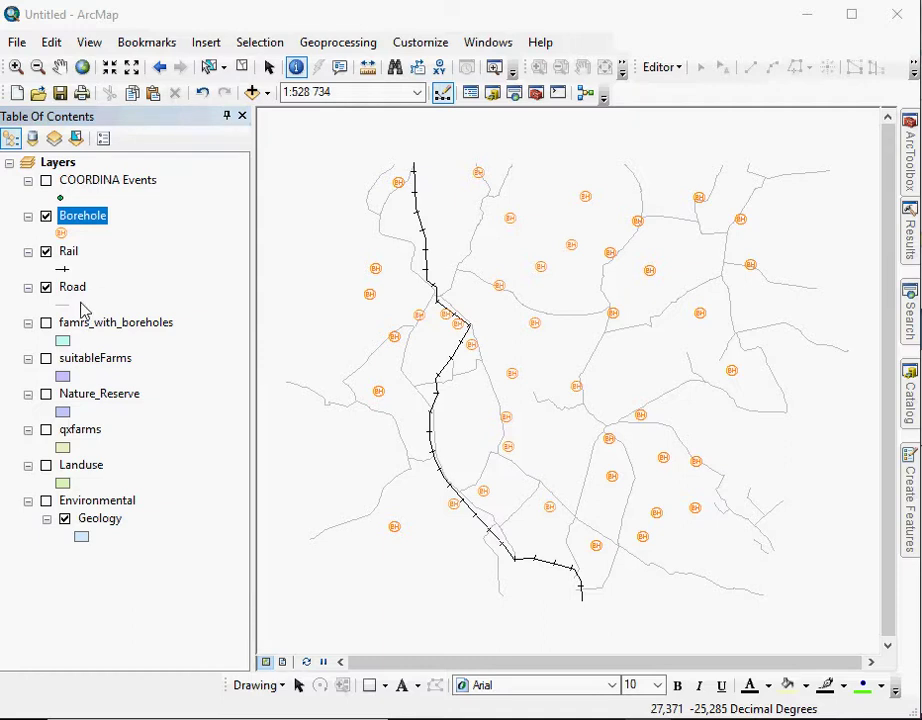
- Briefly show and then hide the famrs_with_boreholes and suitableFarms polygons
{"action": "left_click", "coordinate": [46, 323]}
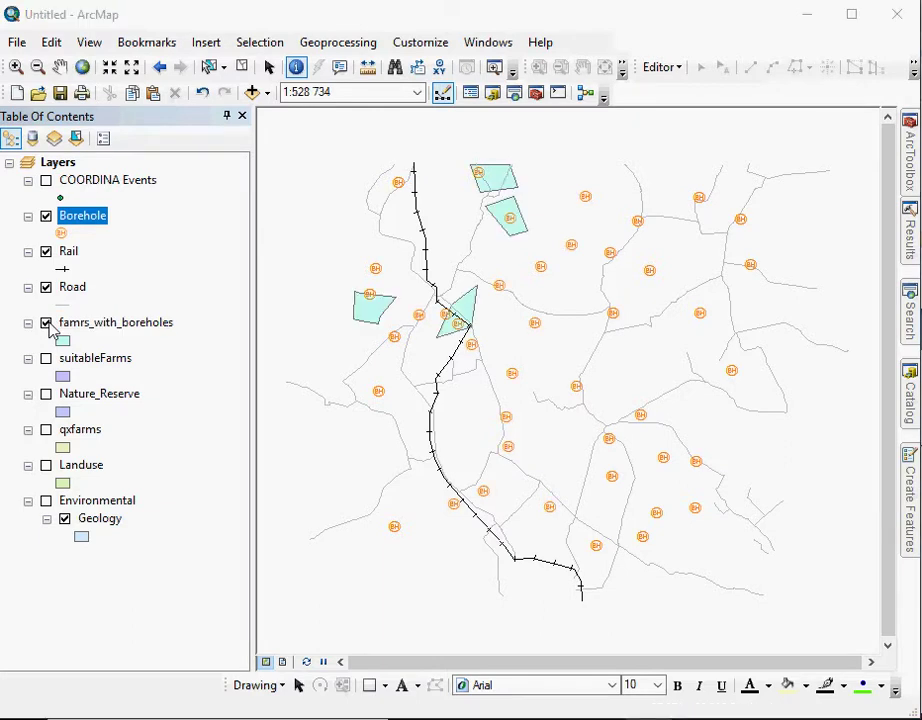
{"action": "left_click", "coordinate": [46, 323]}
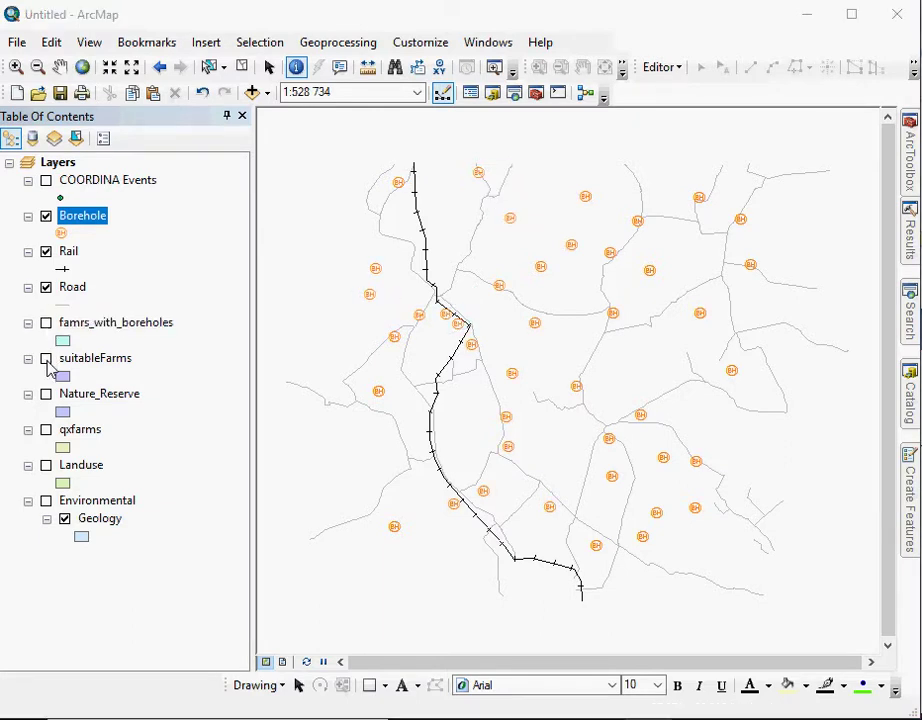
{"action": "left_click", "coordinate": [46, 359]}
{"action": "left_click", "coordinate": [46, 359]}
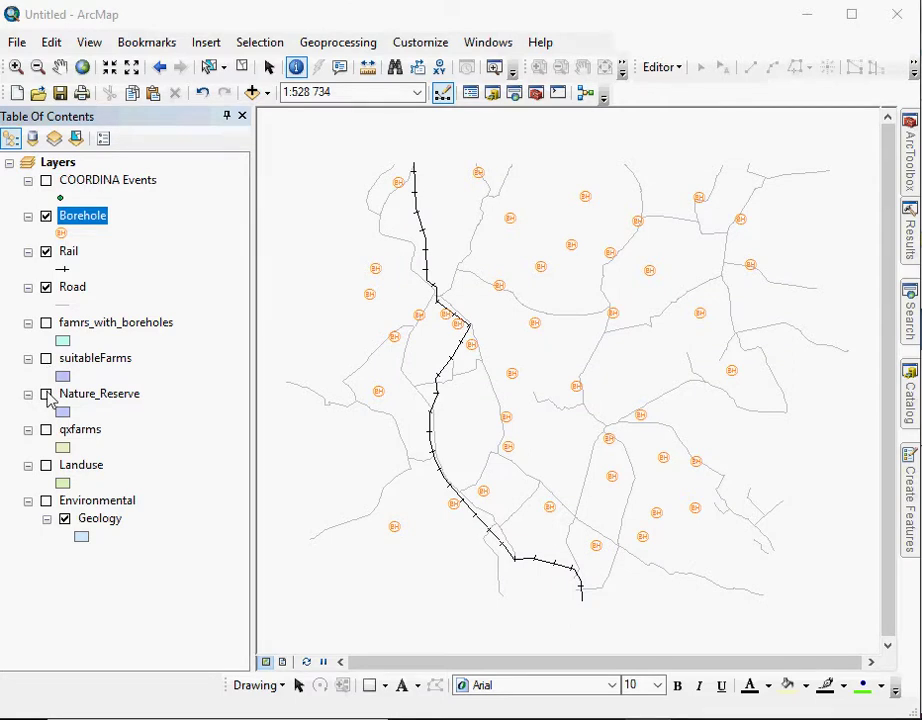
- Turn on Nature_Reserve and rename it to 'Nature Reserve'
{"action": "left_click", "coordinate": [46, 394]}
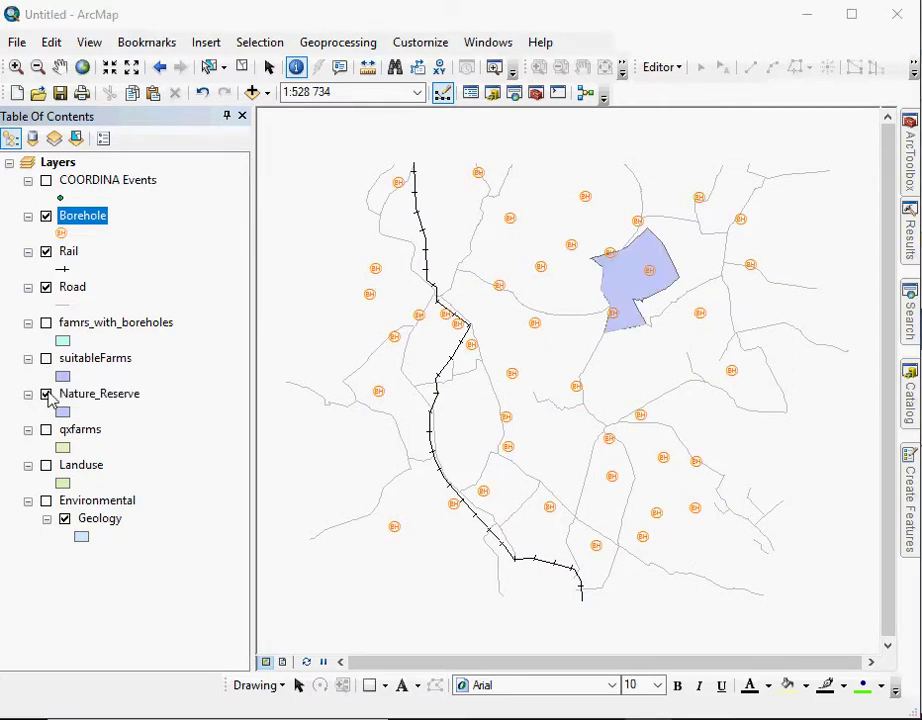
{"action": "left_click", "coordinate": [103, 401]}
{"action": "left_click", "coordinate": [103, 401]}
{"action": "left_click", "coordinate": [101, 398]}
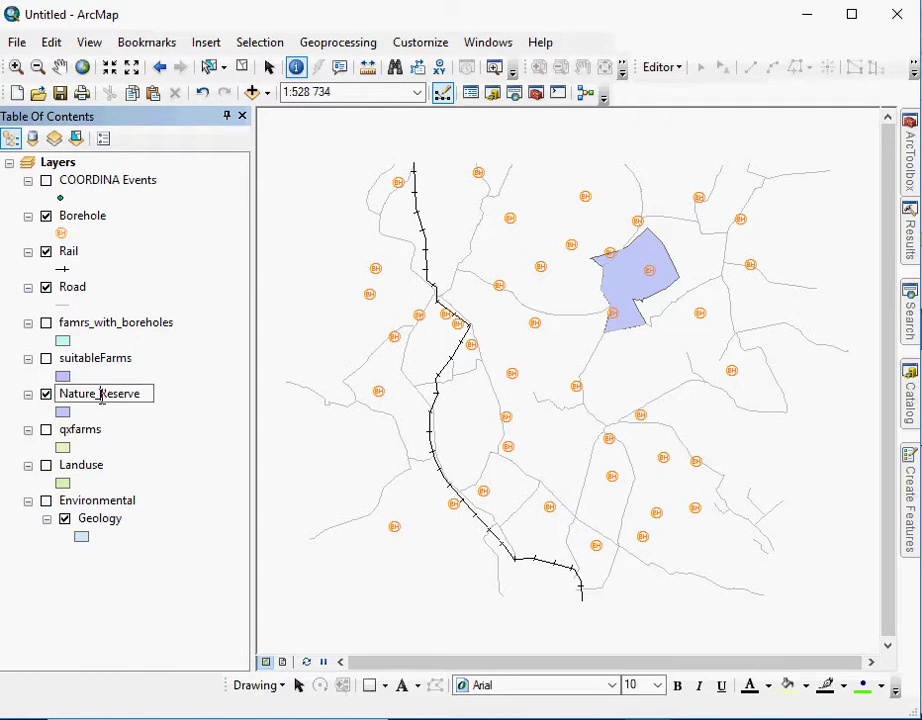
{"action": "key", "text": "BackSpace"}
- Search the symbol gallery for 'park' and 'nature reserve' fill symbols
{"action": "left_click", "coordinate": [62, 412]}
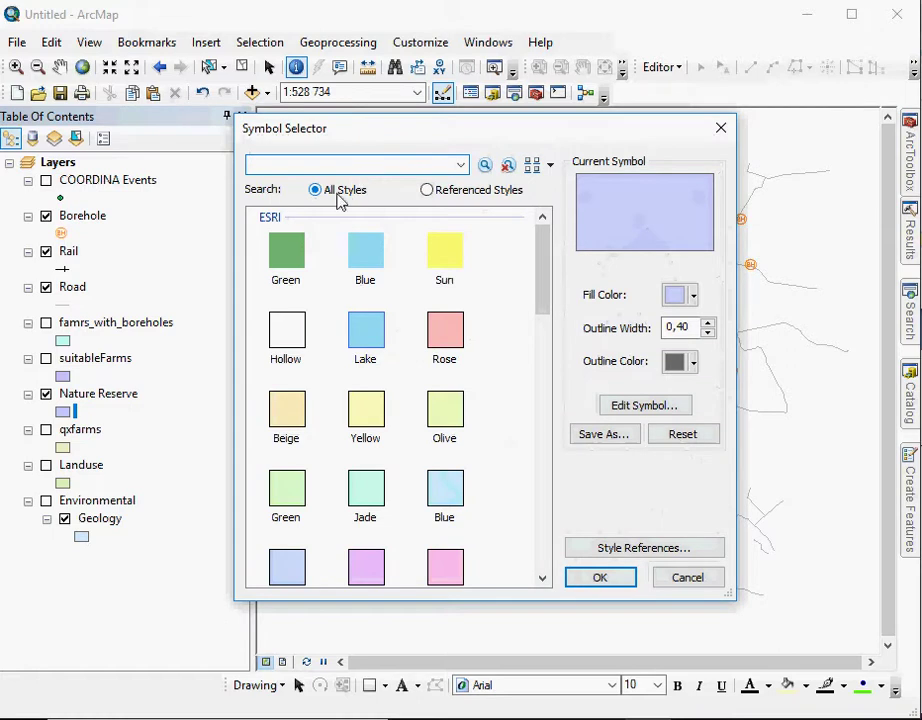
{"action": "type", "text": "park"}
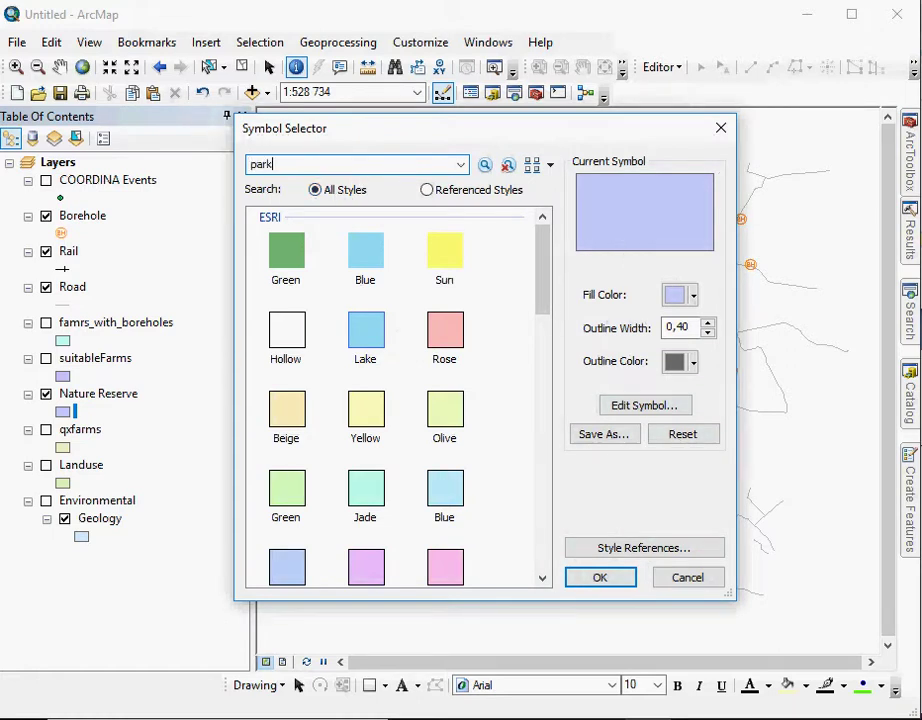
{"action": "key", "text": "Return"}
{"action": "scroll", "coordinate": [378, 403], "scroll_direction": "down", "scroll_amount": 10}
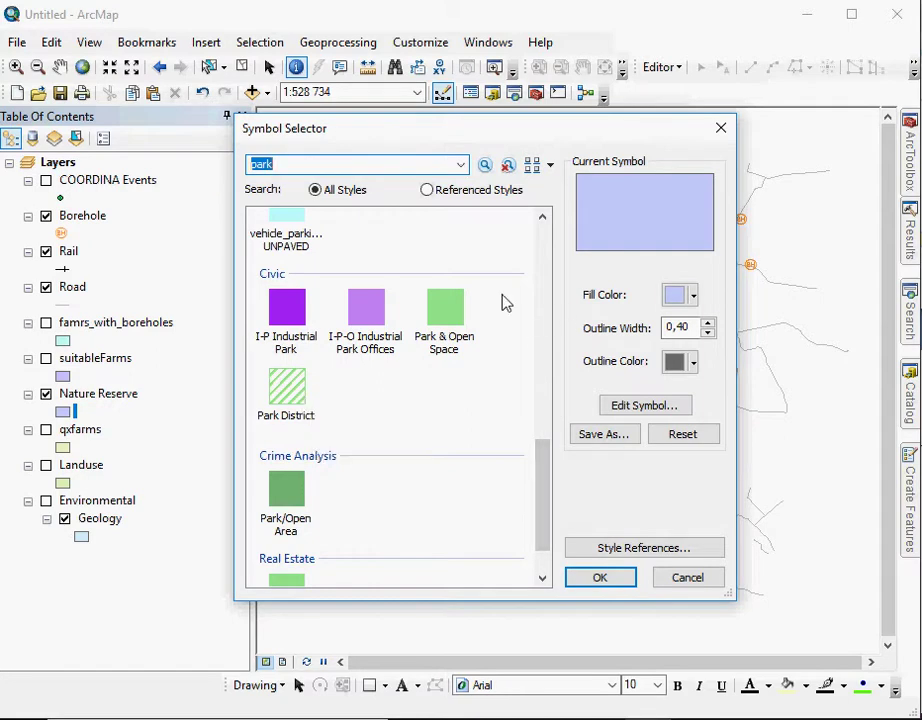
{"action": "scroll", "coordinate": [427, 501], "scroll_direction": "down", "scroll_amount": 1}
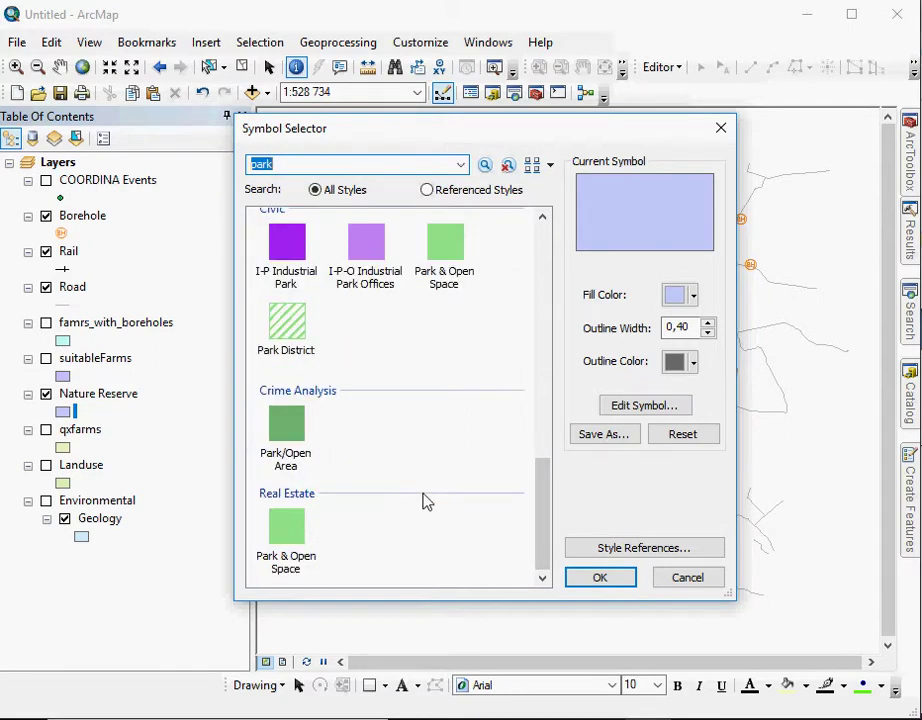
{"action": "scroll", "coordinate": [427, 501], "scroll_direction": "up", "scroll_amount": 11}
{"action": "type", "text": "na"}
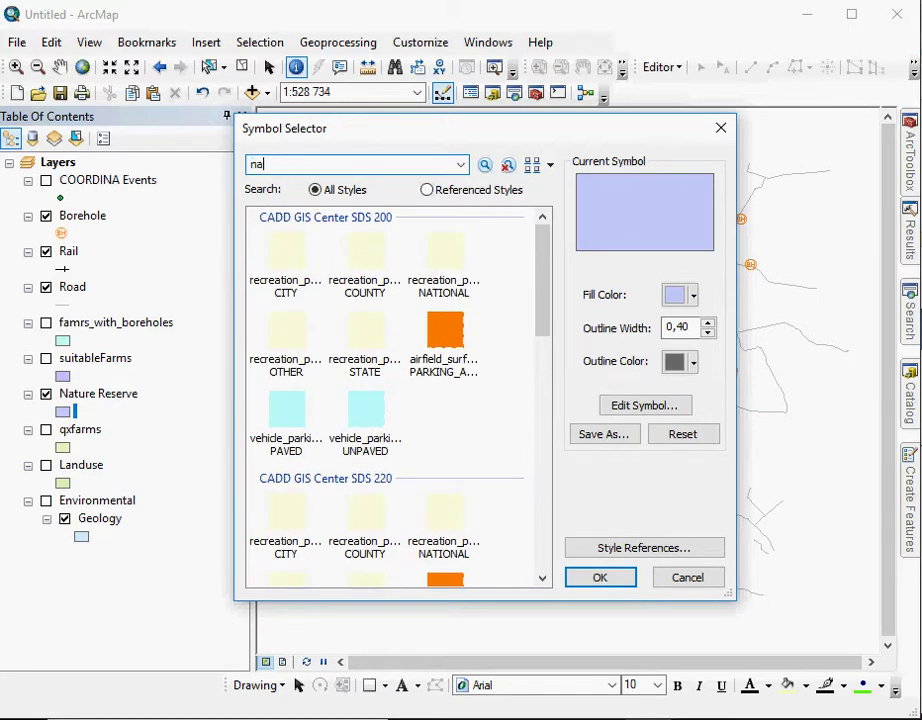
{"action": "type", "text": "ture reserver"}
{"action": "key", "text": "Return"}
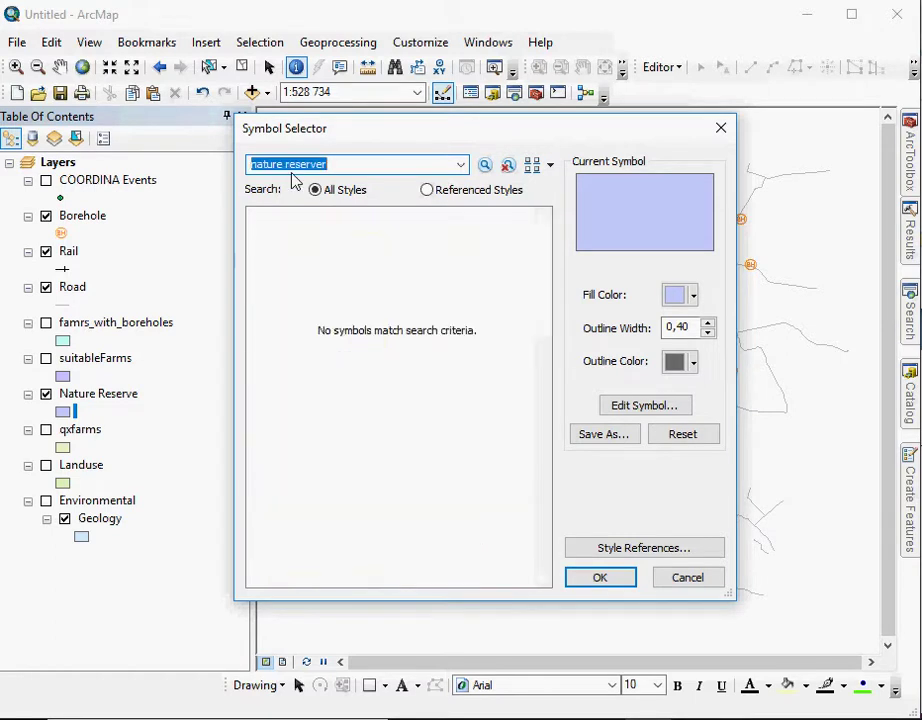
{"action": "key", "text": "BackSpace"}
{"action": "type", "text": "natuer"}
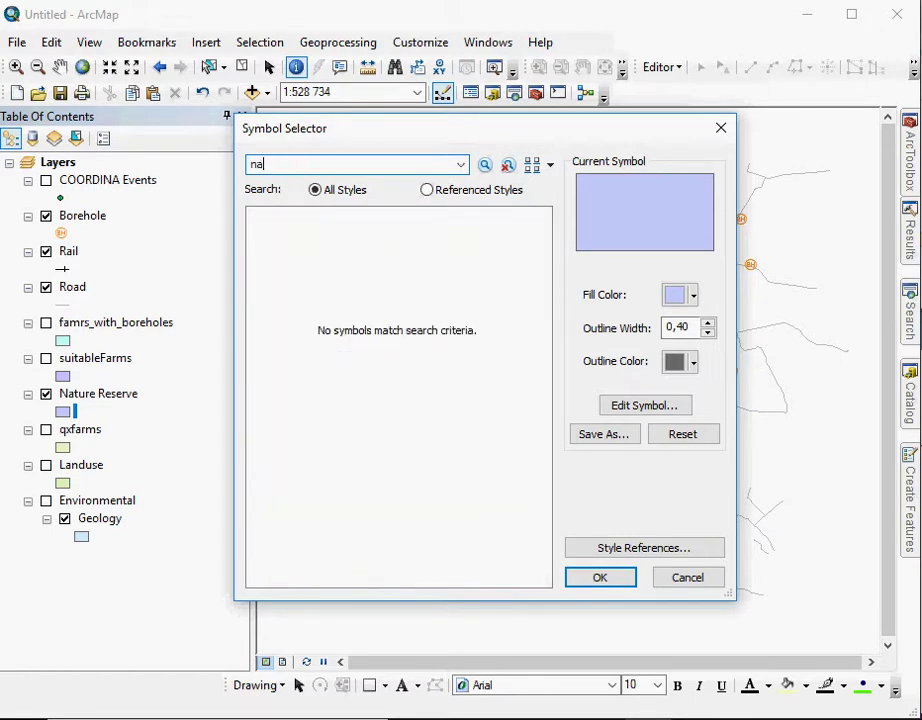
{"action": "key", "text": "BackSpace"}
{"action": "key", "text": "BackSpace"}
{"action": "type", "text": "re reserve"}
{"action": "key", "text": "Return"}
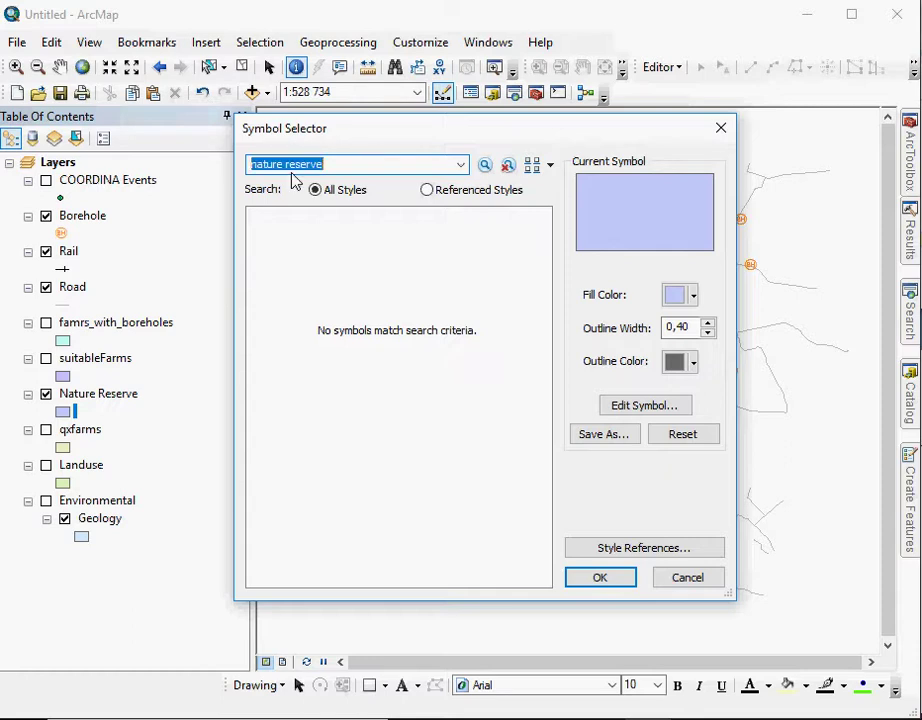
- Search 'park' again and fill Nature Reserve with the green Park & Open Space symbol
{"action": "key", "text": "BackSpace"}
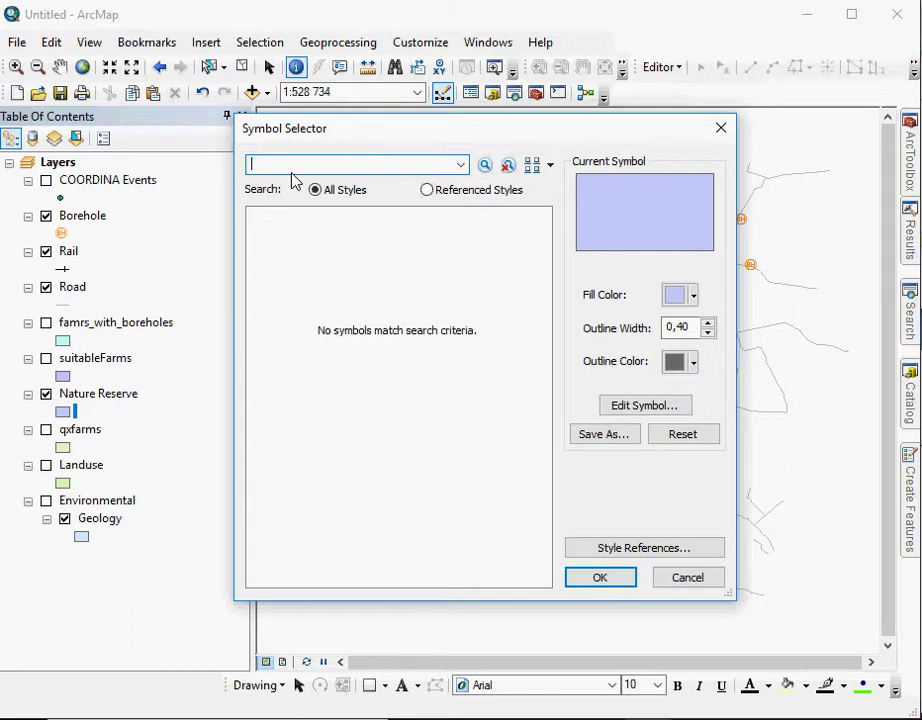
{"action": "type", "text": "park"}
{"action": "key", "text": "Return"}
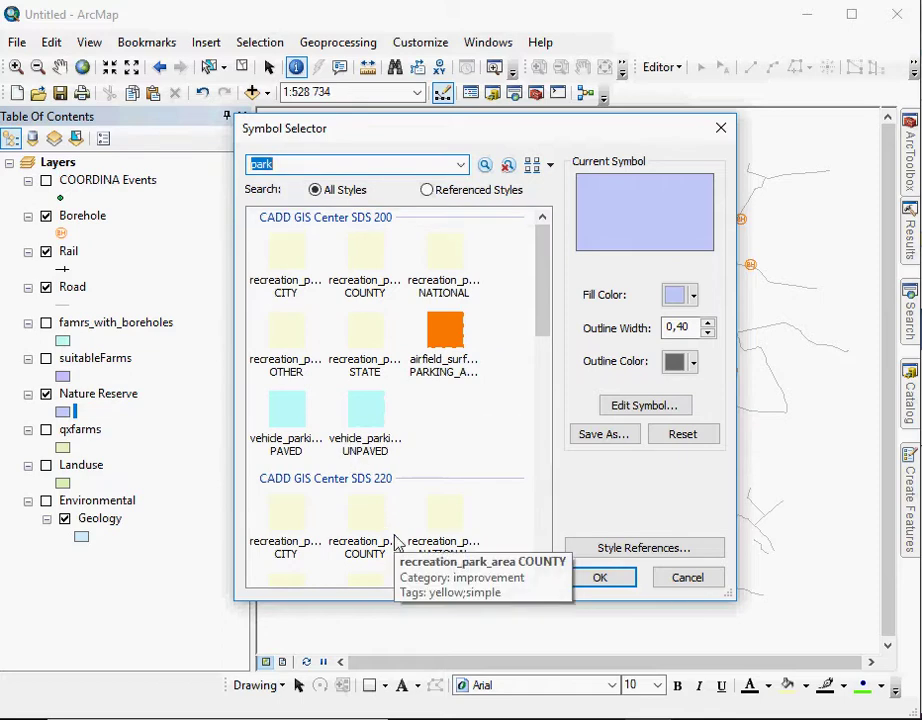
{"action": "scroll", "coordinate": [373, 413], "scroll_direction": "down", "scroll_amount": 10}
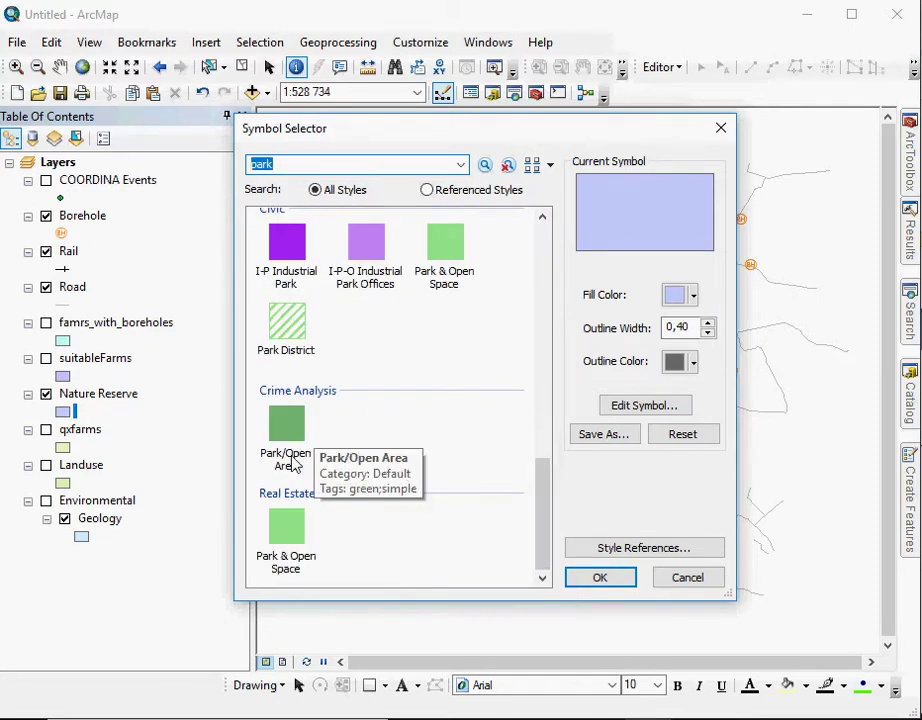
{"action": "left_click", "coordinate": [290, 532]}
{"action": "left_click", "coordinate": [582, 578]}
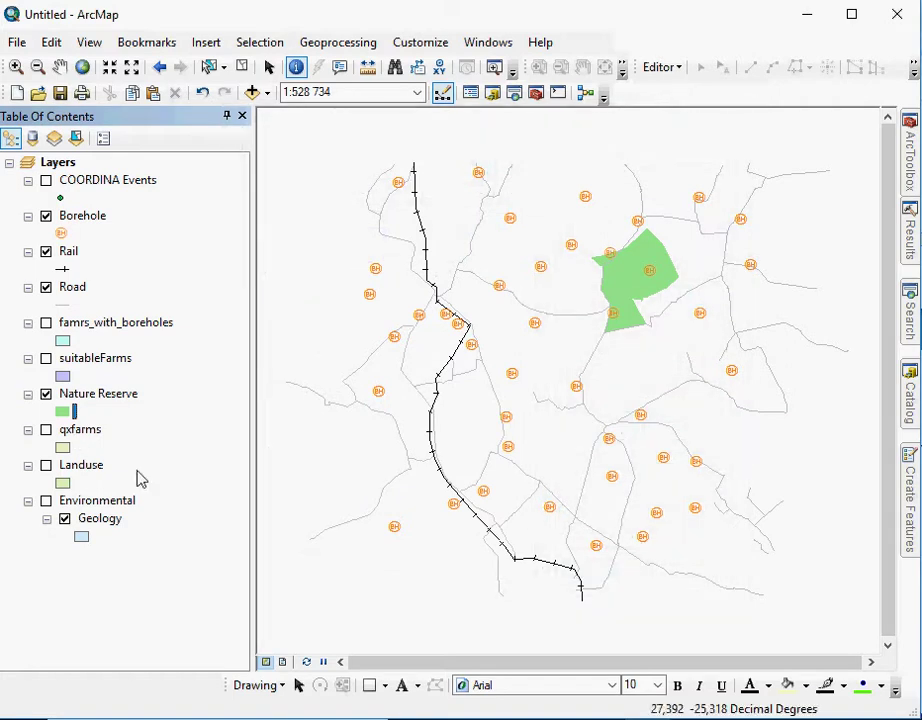
- Turn on qxfarms, clear its selected features, and give its polygons a Hollow fill
{"action": "left_click", "coordinate": [46, 430]}
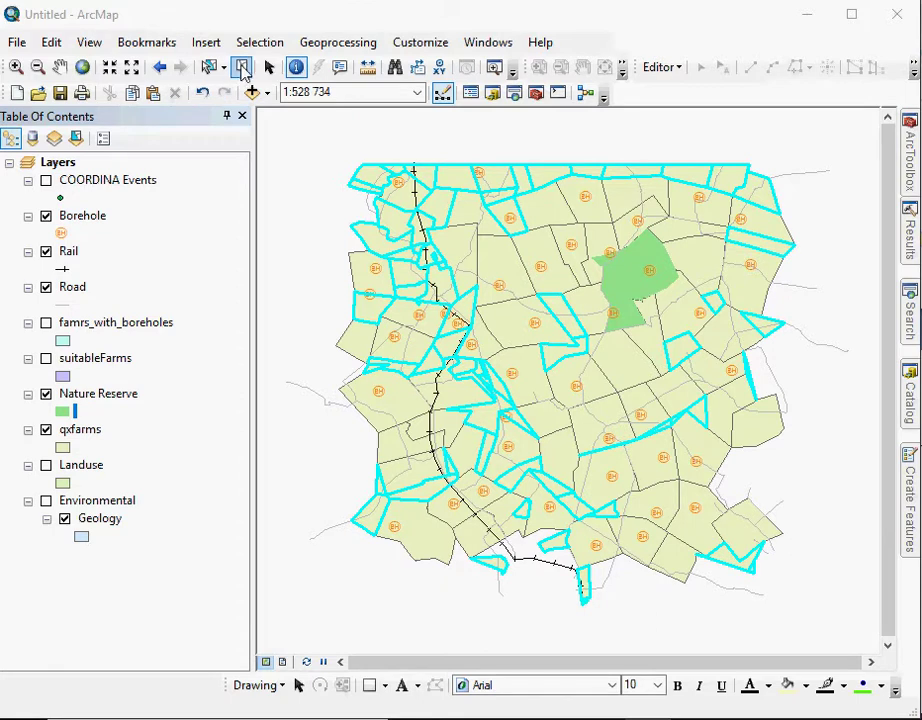
{"action": "left_click", "coordinate": [243, 68]}
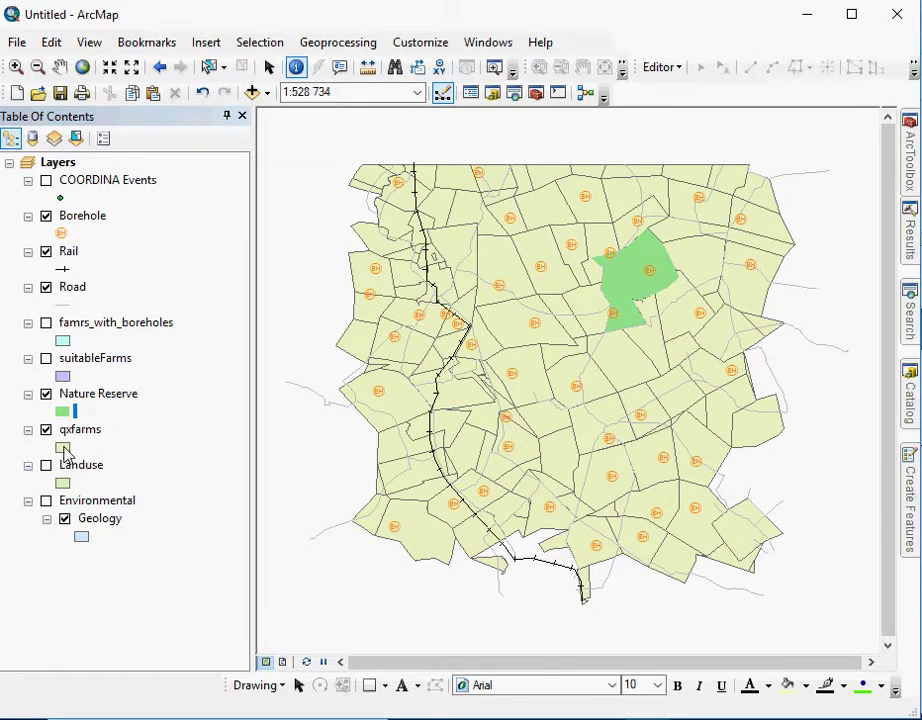
{"action": "left_click", "coordinate": [63, 447]}
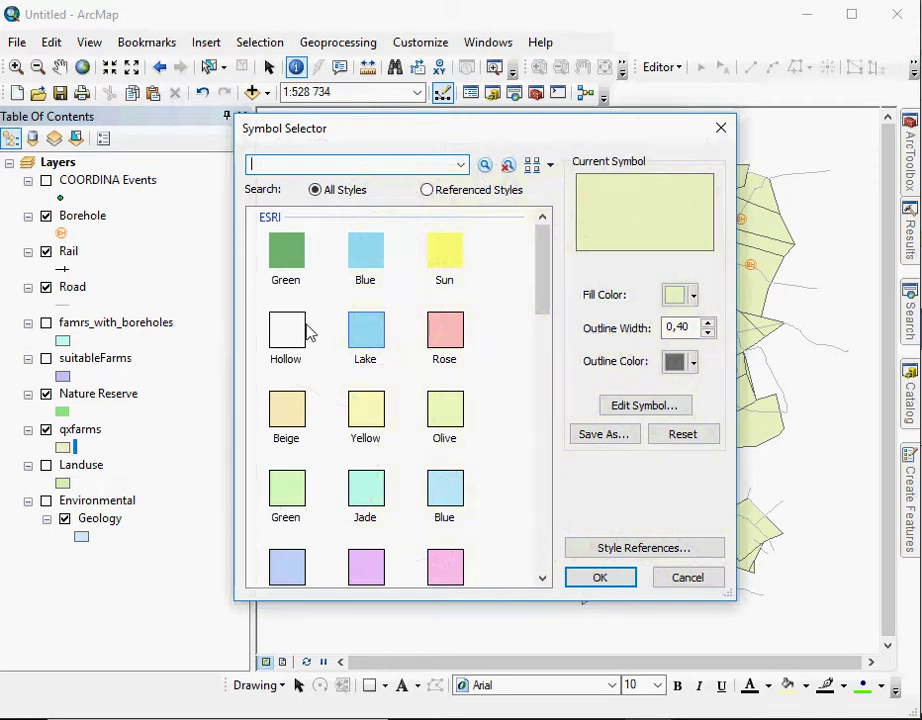
{"action": "left_click", "coordinate": [287, 332]}
{"action": "left_click", "coordinate": [603, 580]}
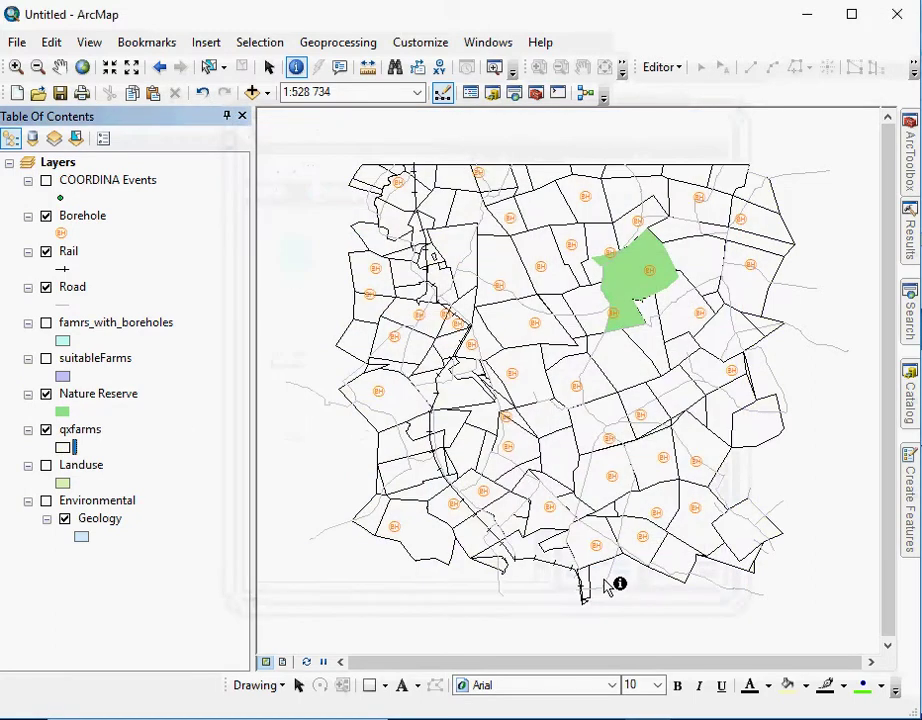
{"action": "left_click", "coordinate": [44, 468]}
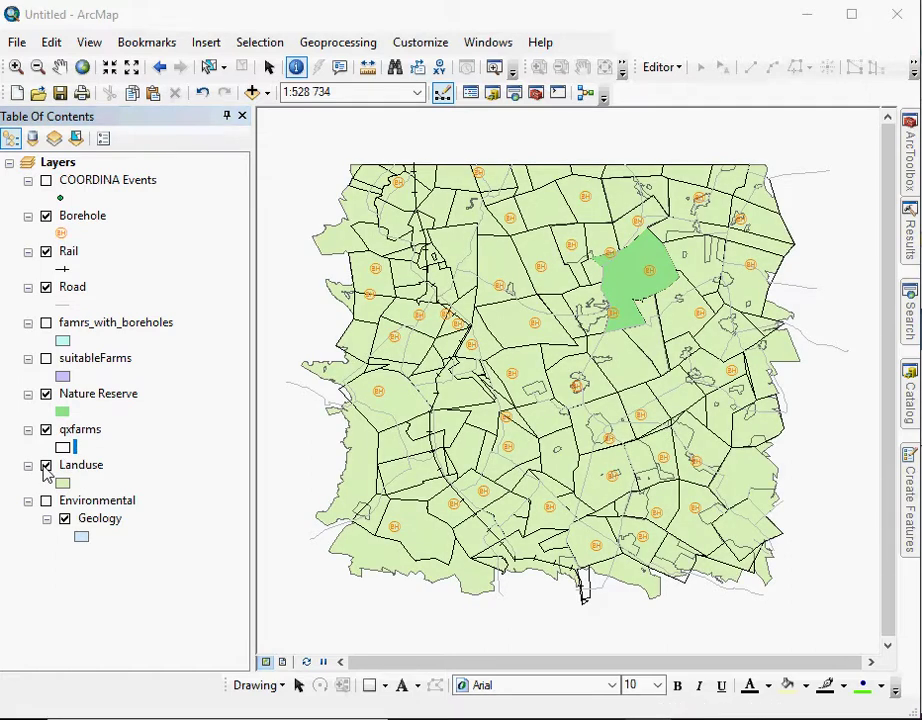
{"action": "left_click", "coordinate": [46, 465]}
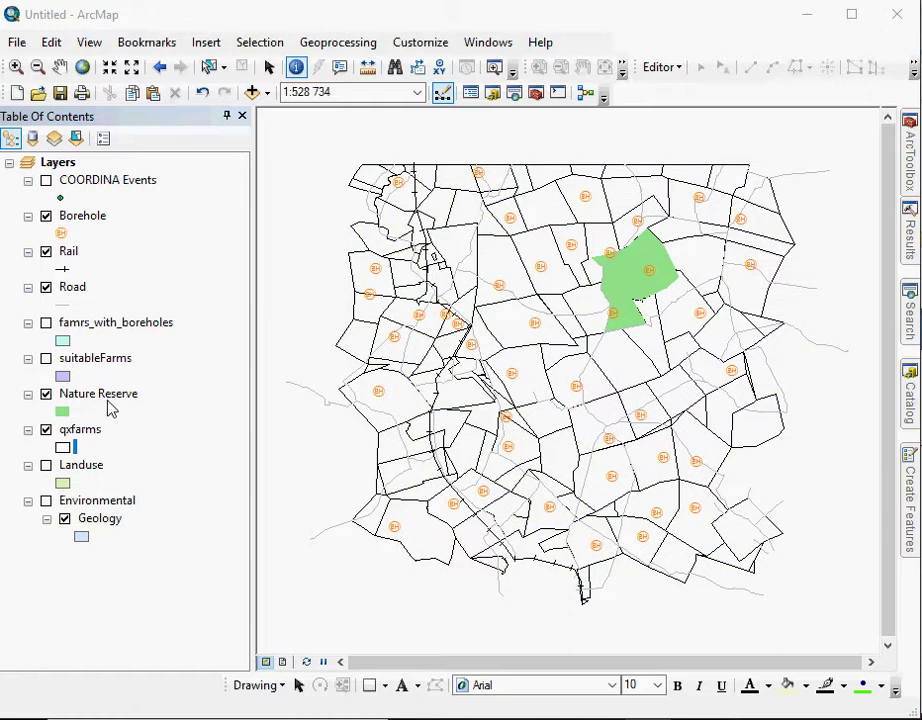
{"action": "left_click", "coordinate": [46, 501]}
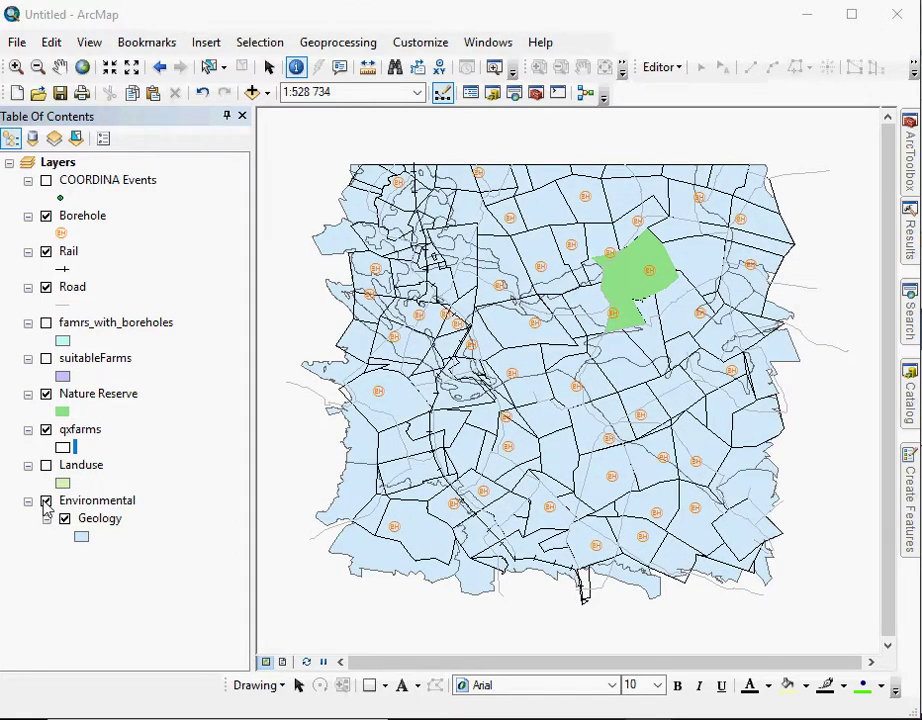
{"action": "left_click", "coordinate": [46, 501]}
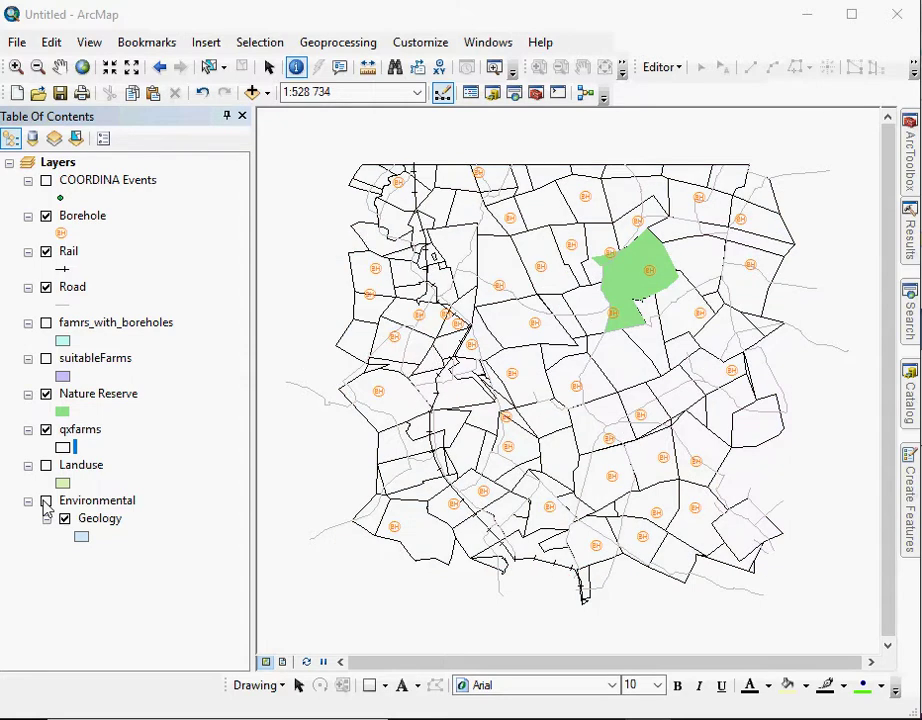
- Rename the qxfarms layer to Farm
{"action": "left_click", "coordinate": [74, 438]}
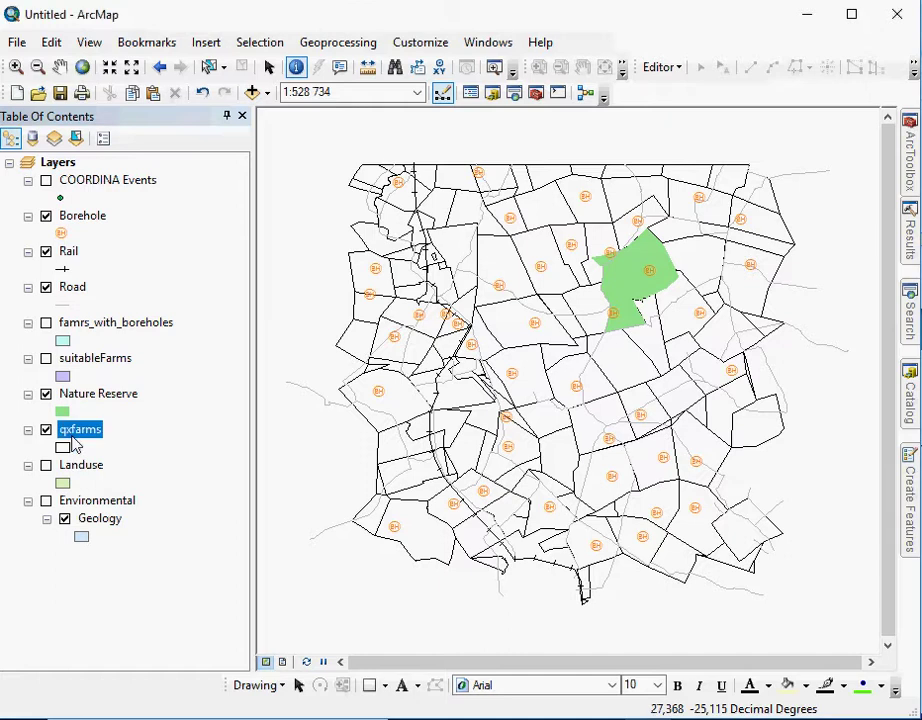
{"action": "left_click", "coordinate": [74, 436]}
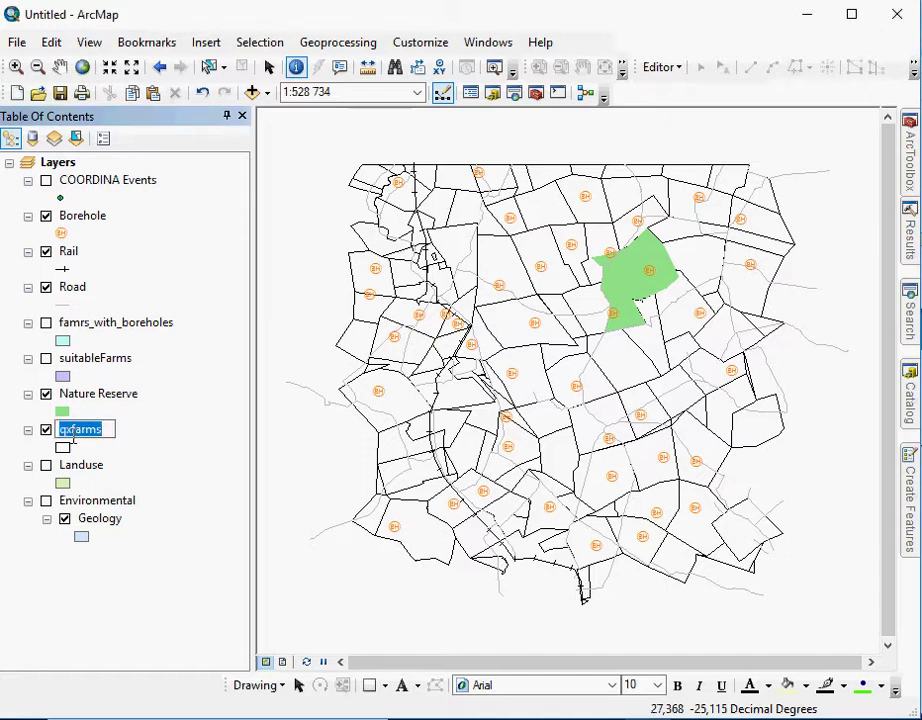
{"action": "type", "text": "Far"}
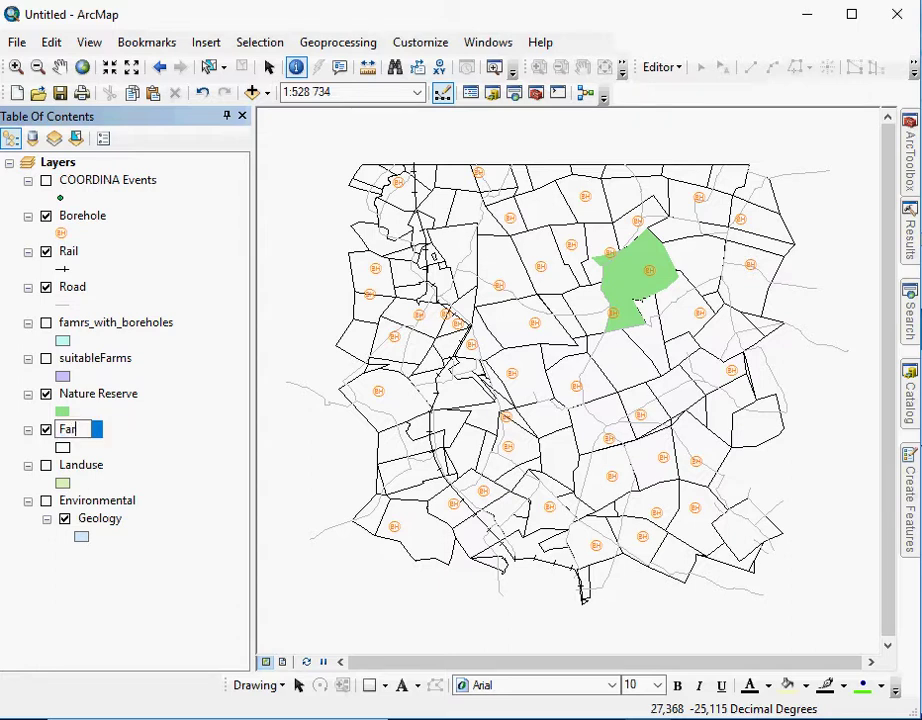
{"action": "type", "text": "m"}
{"action": "key", "text": "Return"}
- Set the Farm polygon outline colour to grey
{"action": "left_click", "coordinate": [63, 448]}
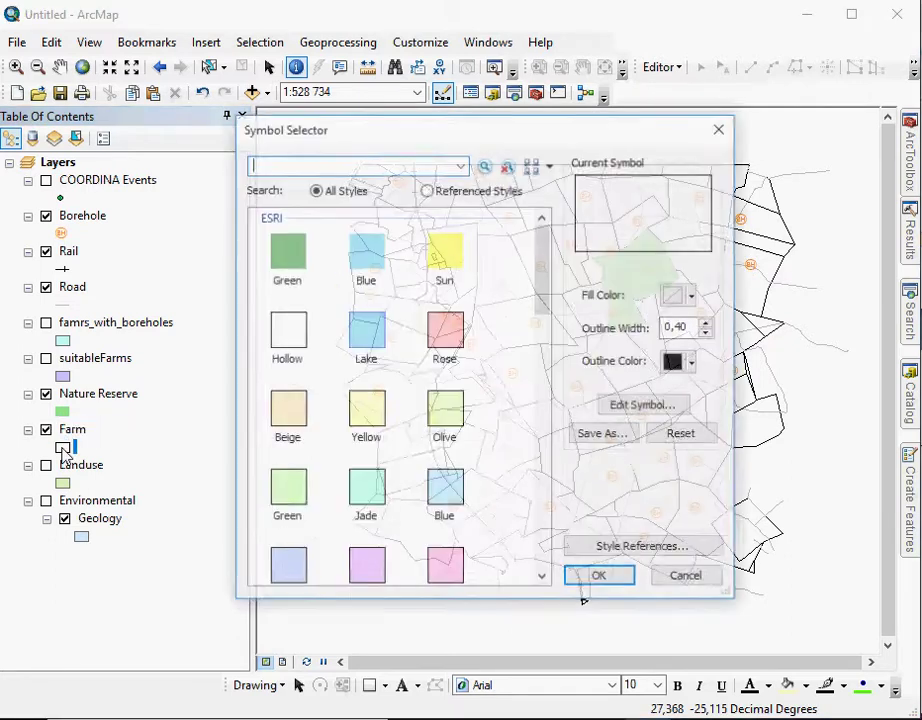
{"action": "left_click", "coordinate": [676, 365]}
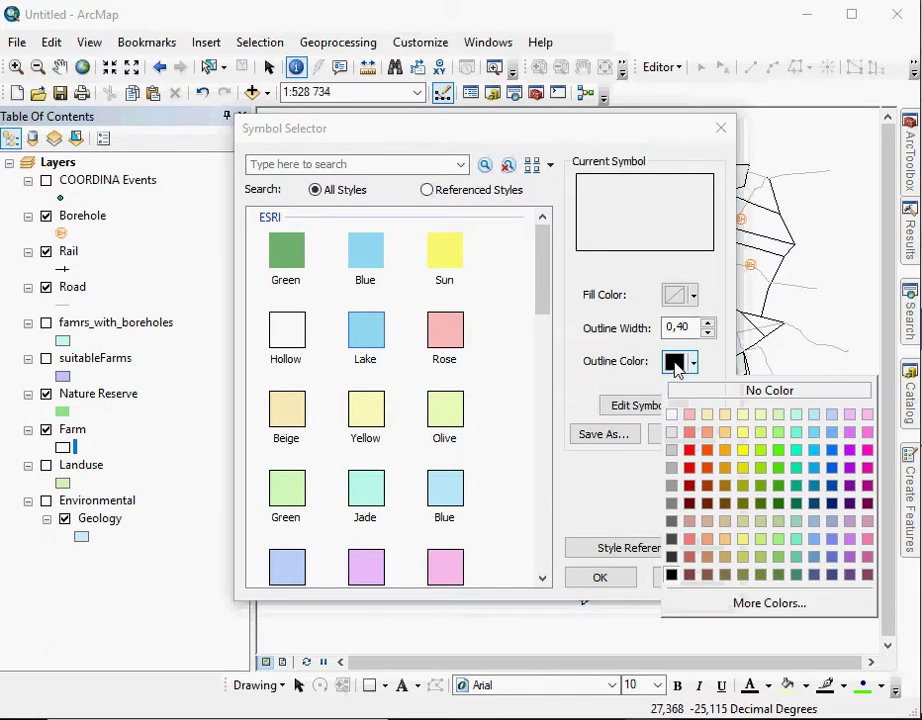
{"action": "left_click", "coordinate": [671, 489]}
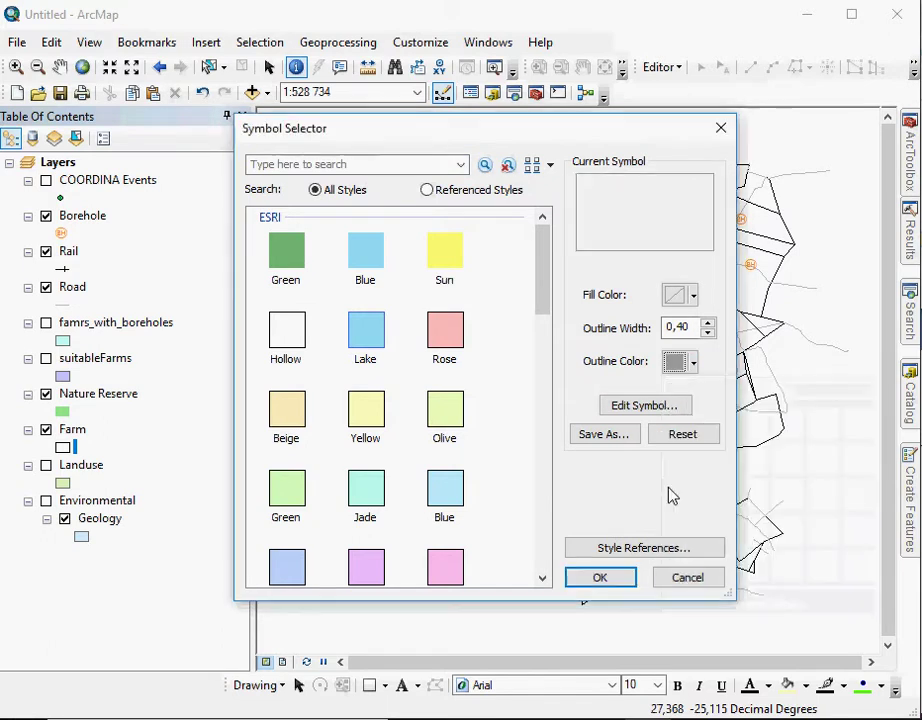
{"action": "left_click", "coordinate": [603, 578]}
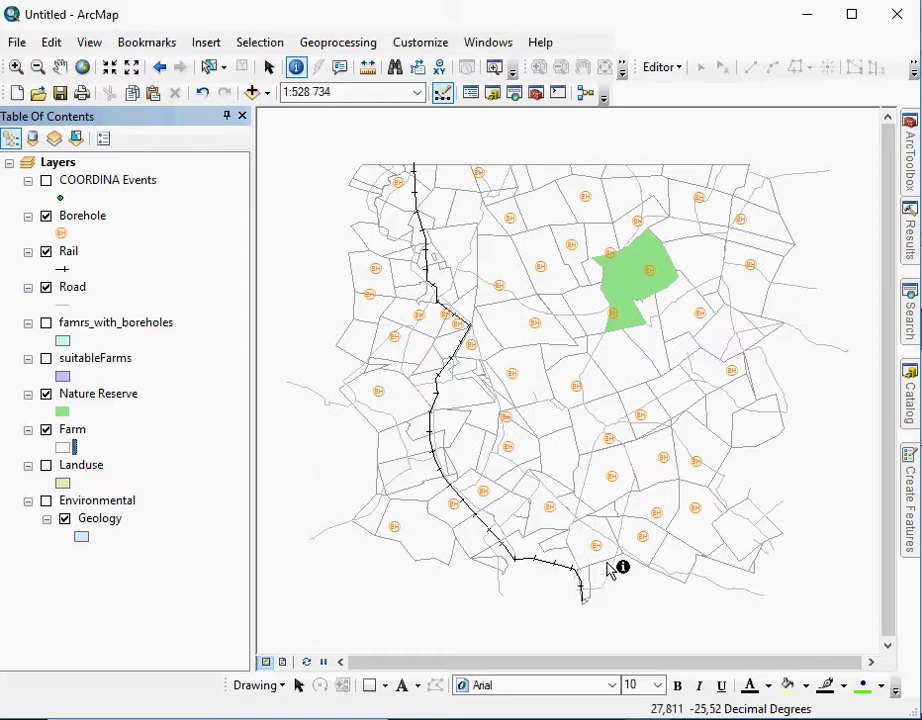
- Draw Road with the Arterial Street line symbol and turn on famrs_with_boreholes
{"action": "left_click", "coordinate": [68, 305]}
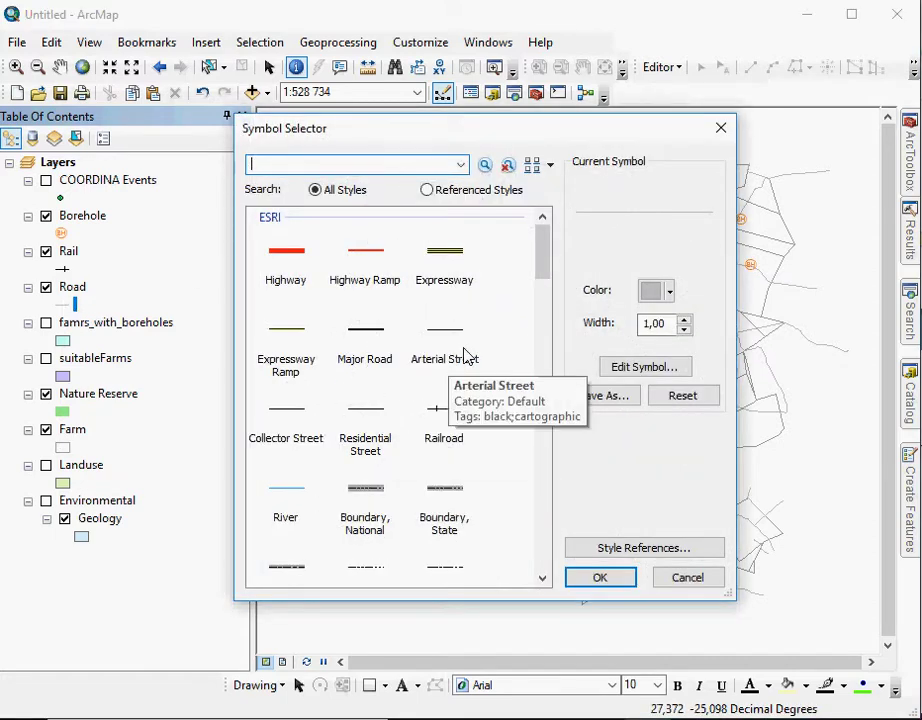
{"action": "left_click", "coordinate": [463, 356]}
{"action": "left_click", "coordinate": [598, 578]}
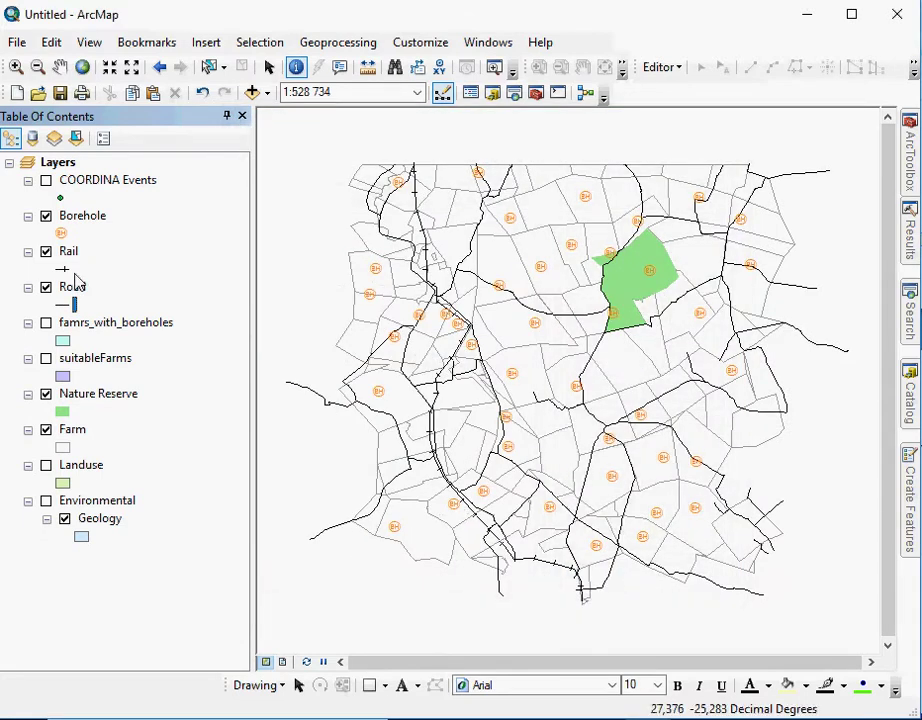
{"action": "left_click", "coordinate": [46, 322]}
- Change the road line colour to a dark red-brown
{"action": "left_click", "coordinate": [66, 304]}
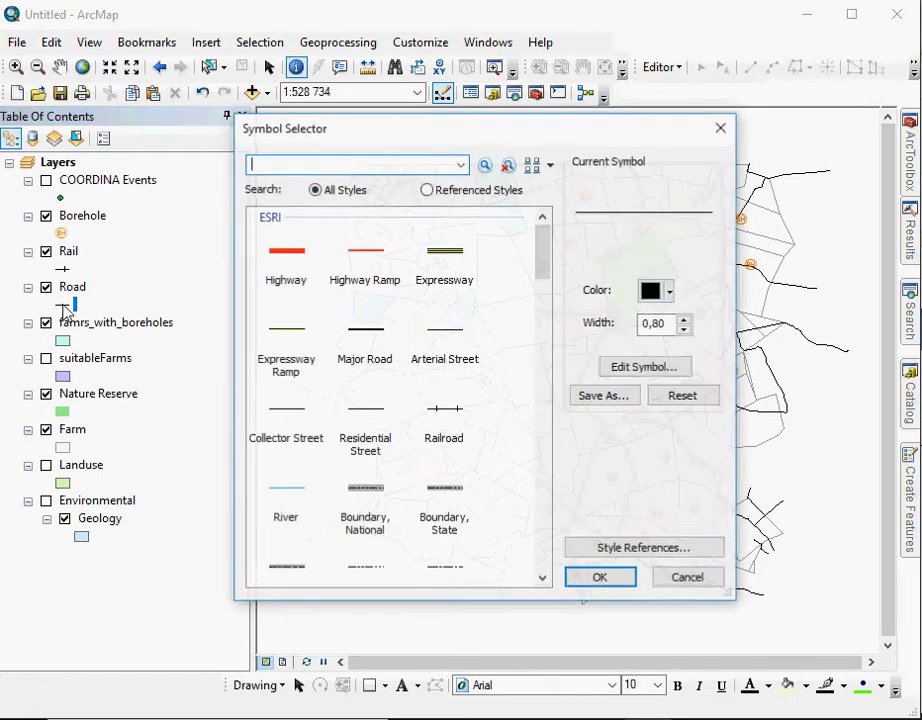
{"action": "left_click", "coordinate": [668, 291]}
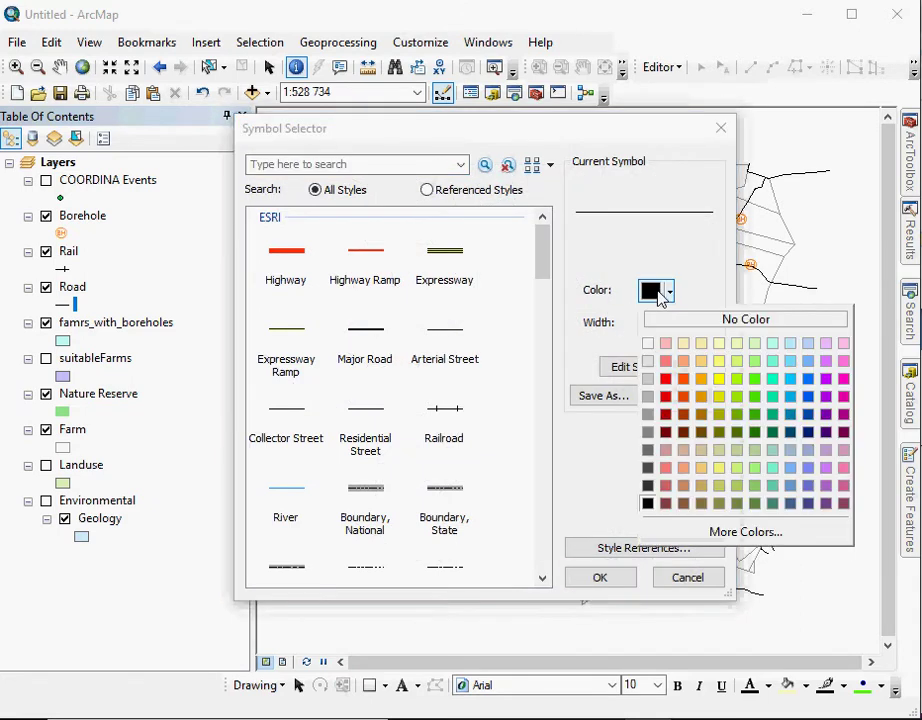
{"action": "left_click", "coordinate": [666, 505]}
{"action": "left_click", "coordinate": [620, 587]}
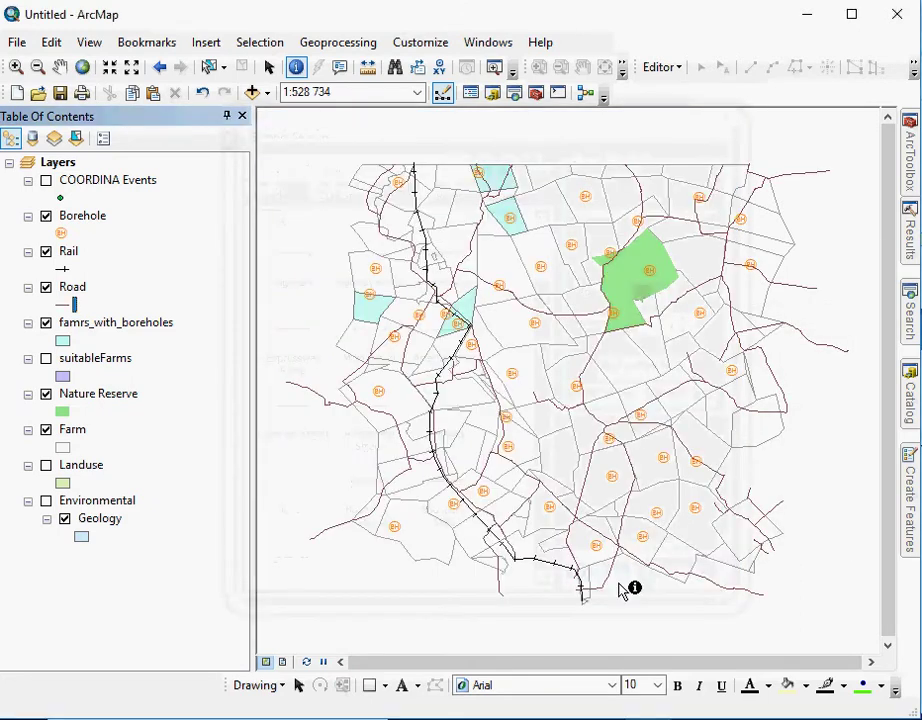